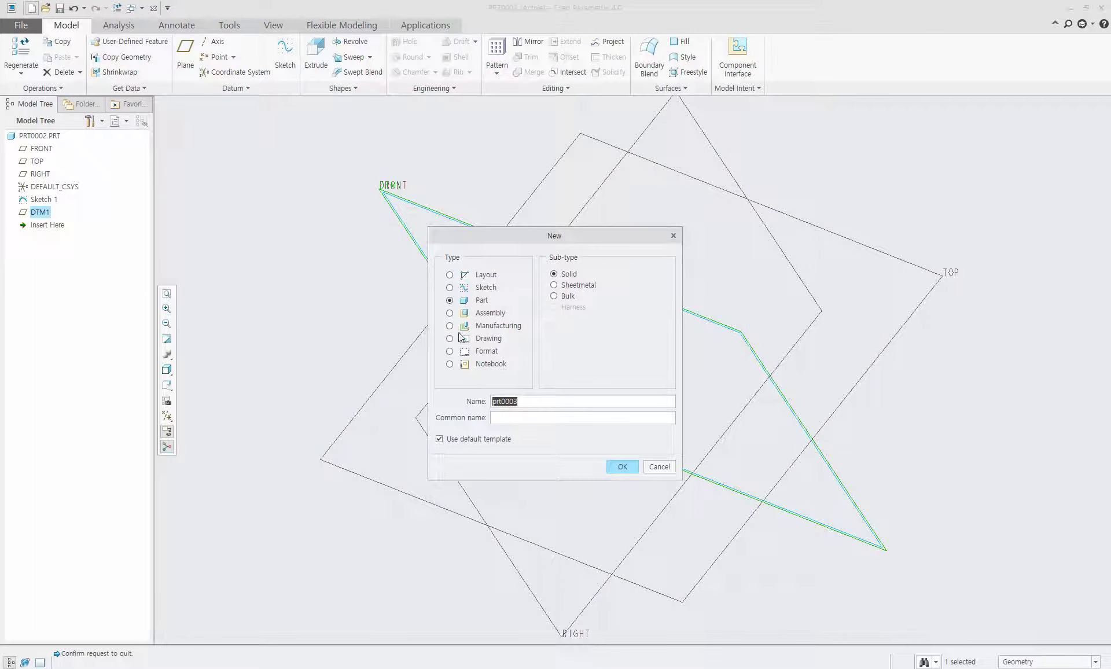
Create solid part PRT0003 from the default template and pick the FRONT plane for sketching.
click(621, 467)
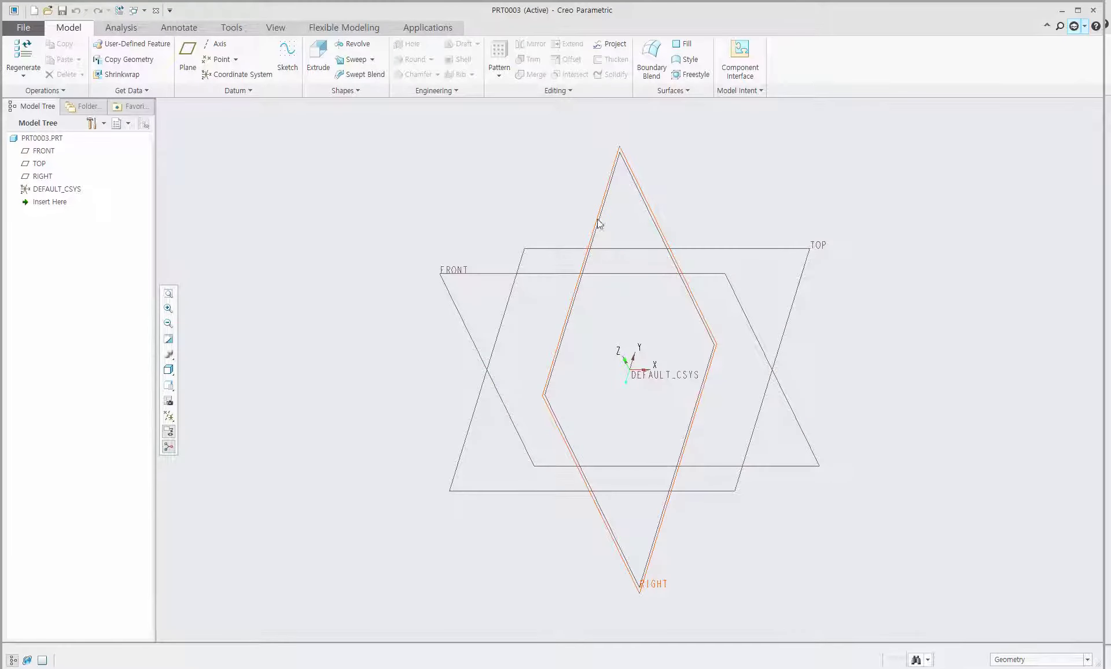
click(463, 272)
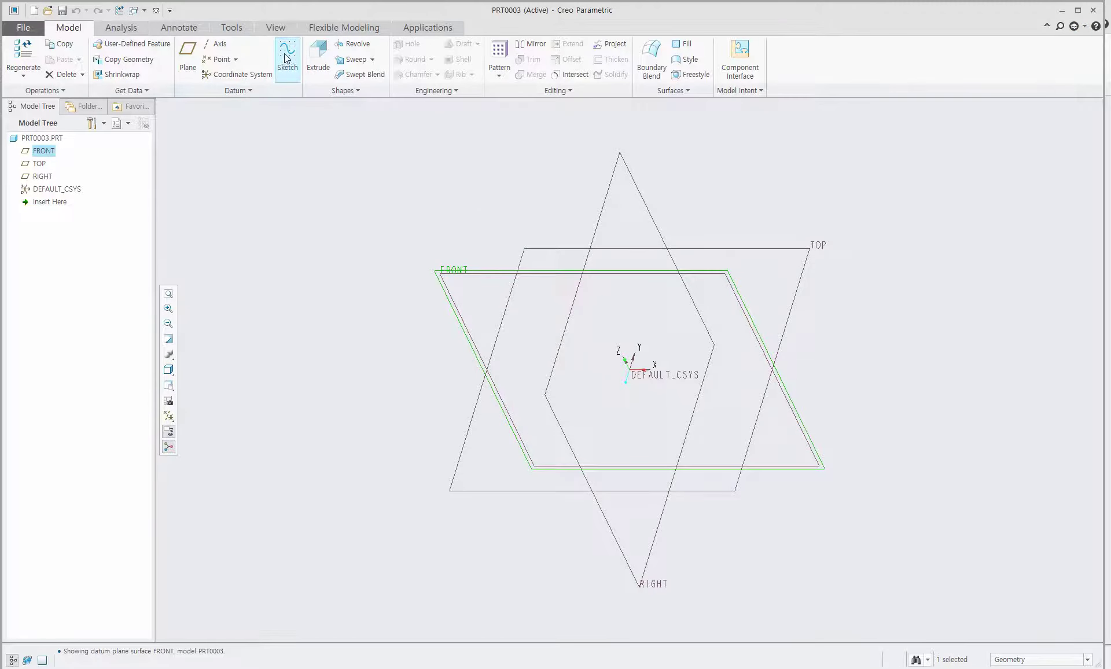
Start a sketch on FRONT and draw a circle of diameter 301.28 left of the origin.
click(285, 57)
click(293, 74)
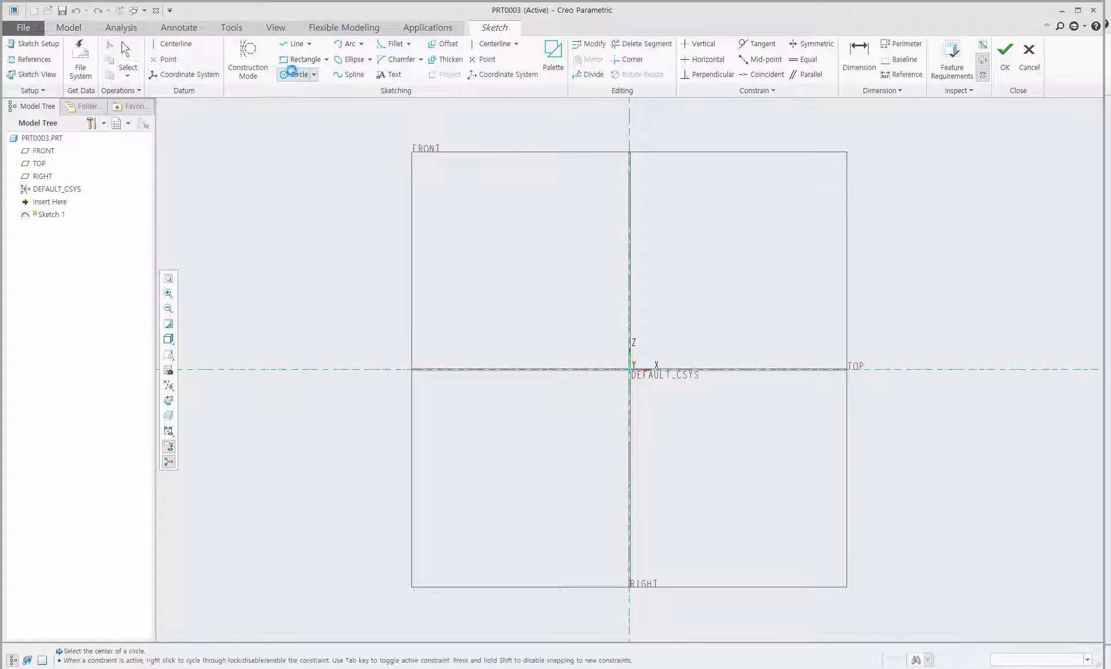
click(523, 321)
click(602, 422)
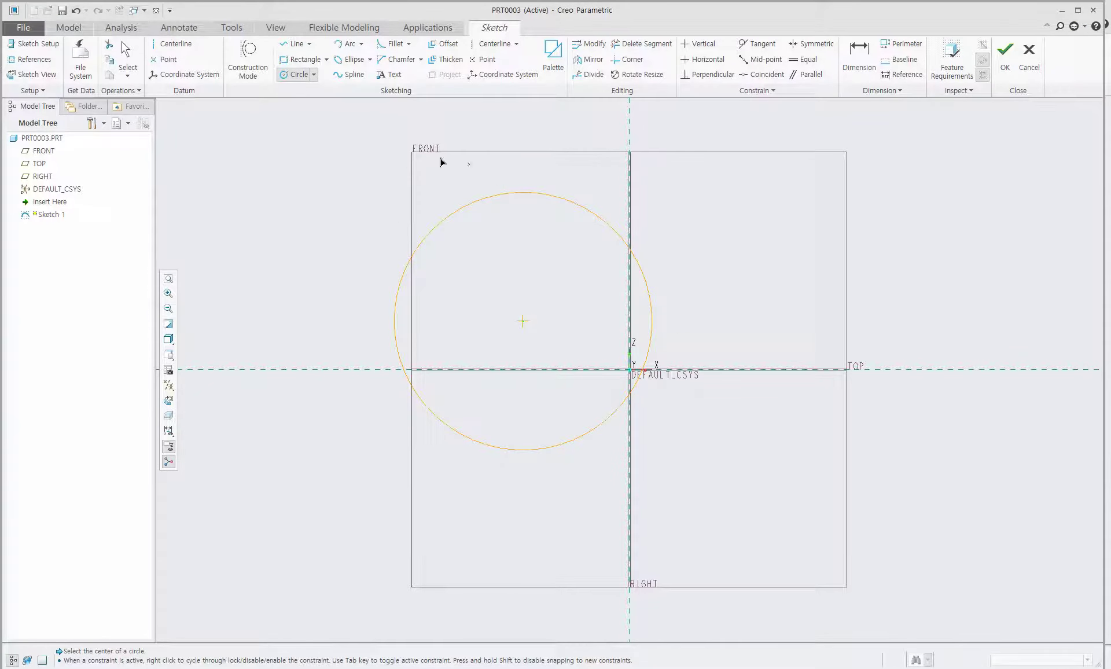
Draw a 91.32-wide rectangle right of the origin, extending below the axis.
click(304, 59)
click(731, 314)
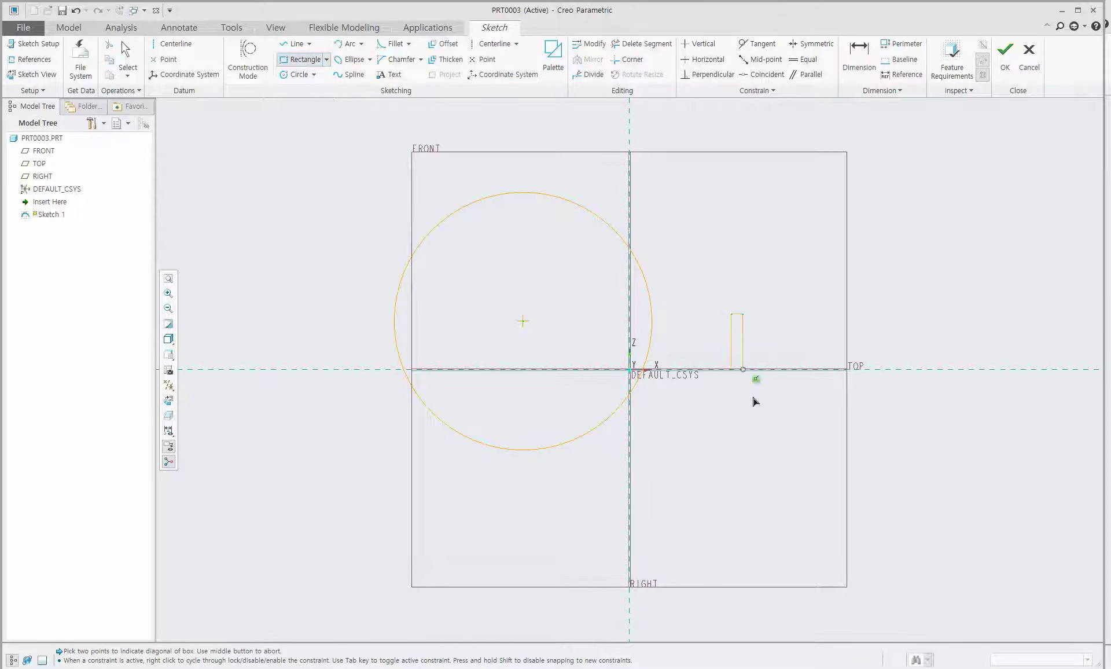
click(812, 476)
middle_click(907, 260)
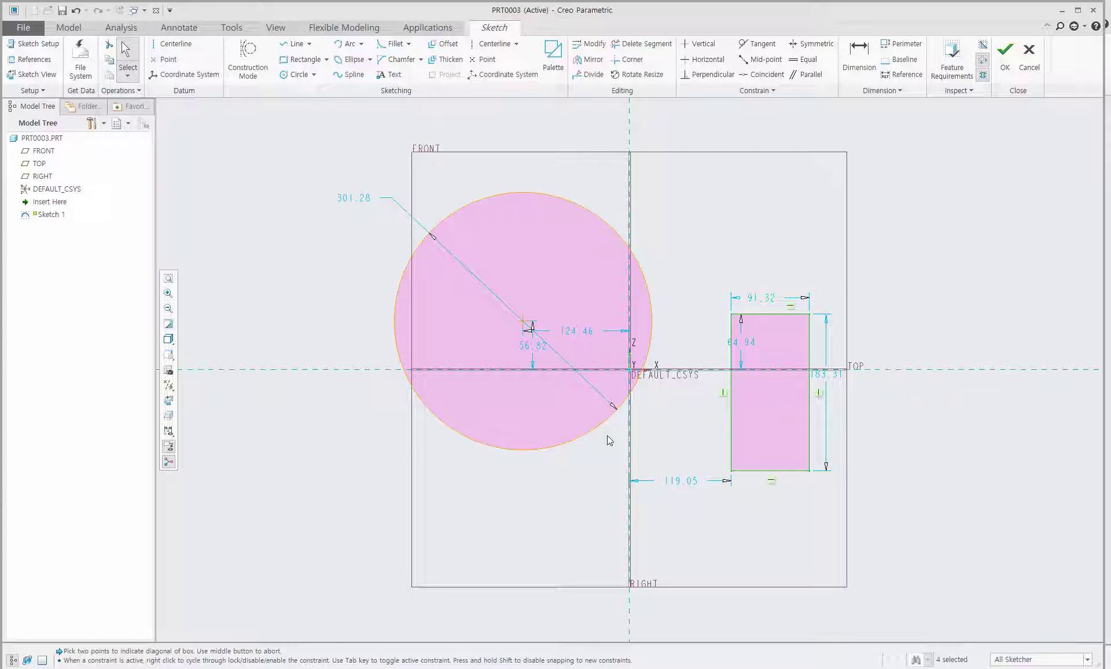
scroll(670, 451, down, 3)
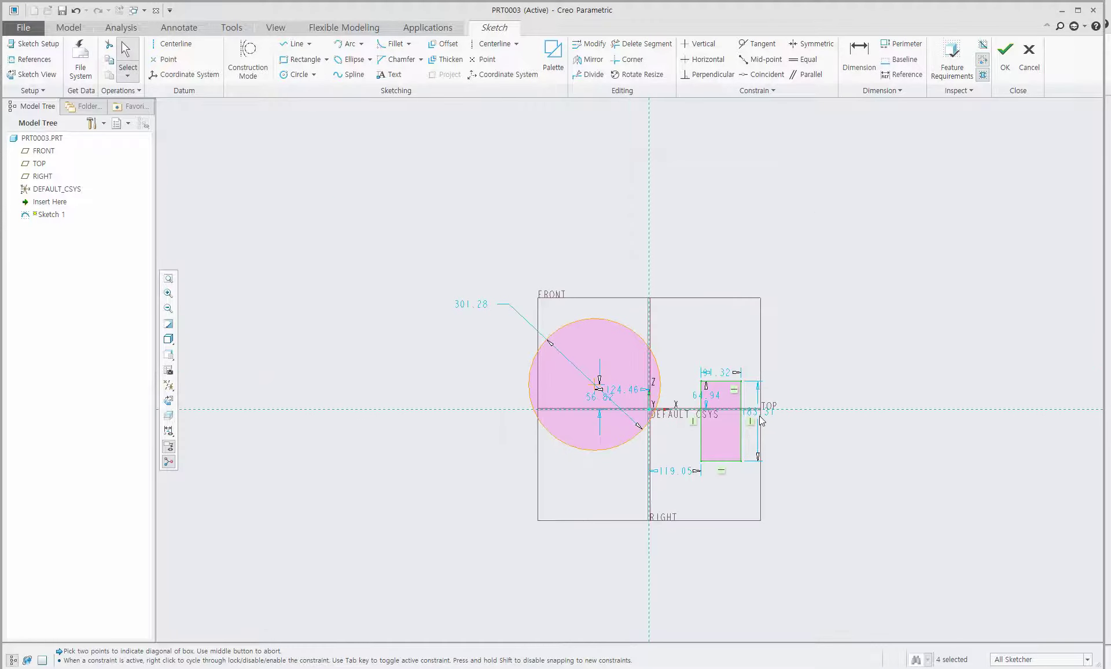
scroll(761, 422, up, 1)
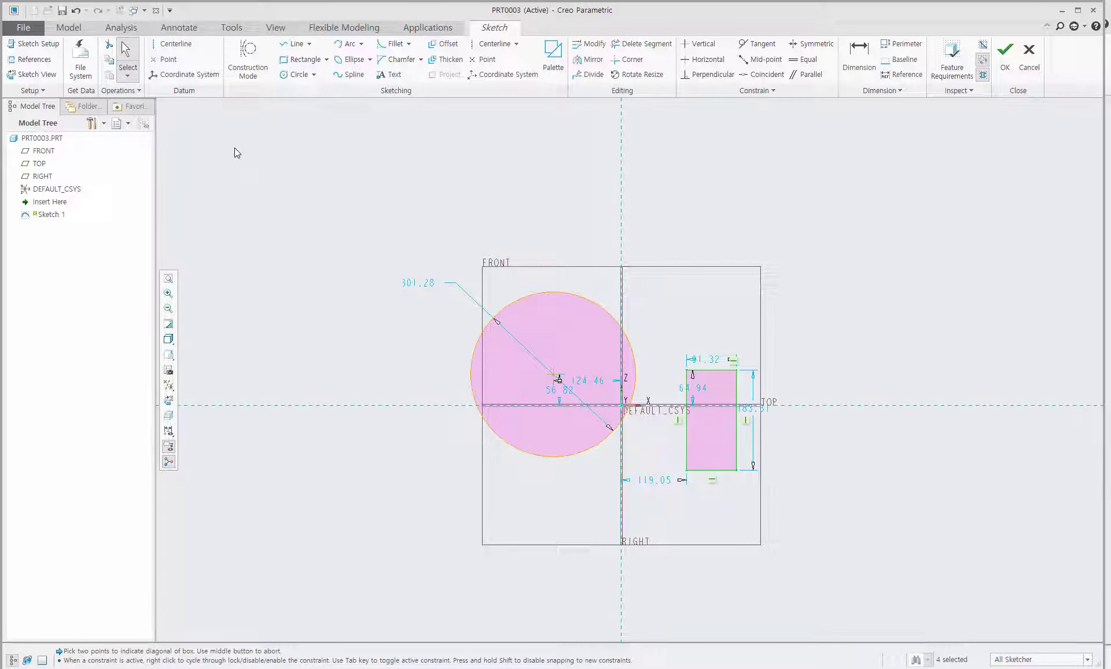
Browse the Sketch, Applications, Flexible Modeling and View tabs, ending back on the Model tab.
click(79, 32)
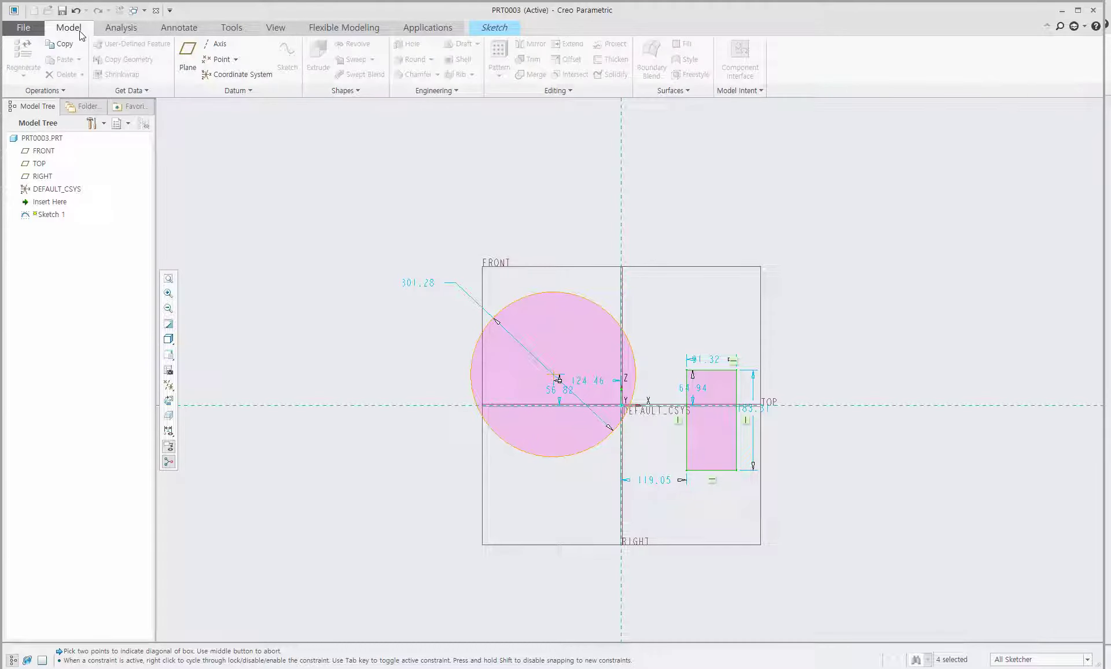
click(485, 30)
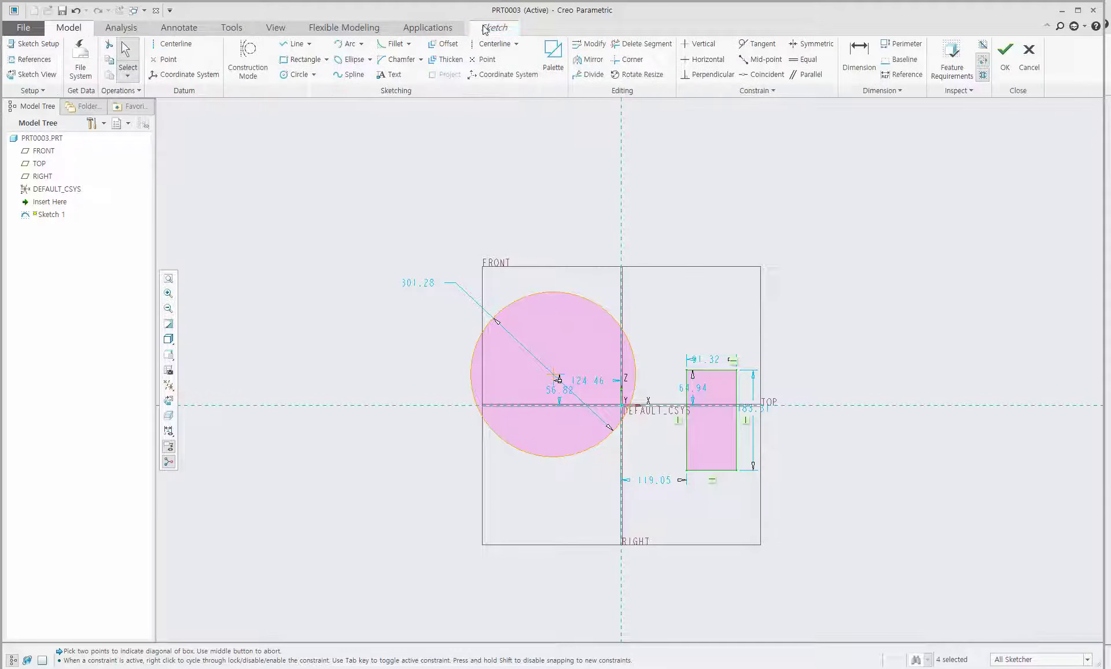
click(443, 29)
click(353, 29)
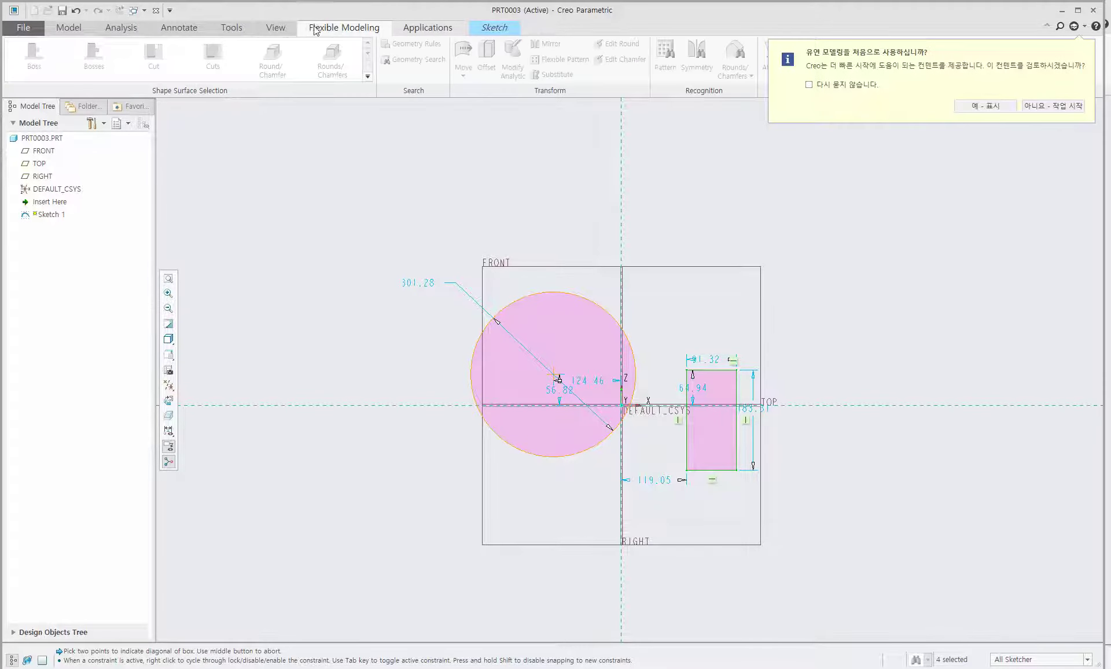
click(278, 27)
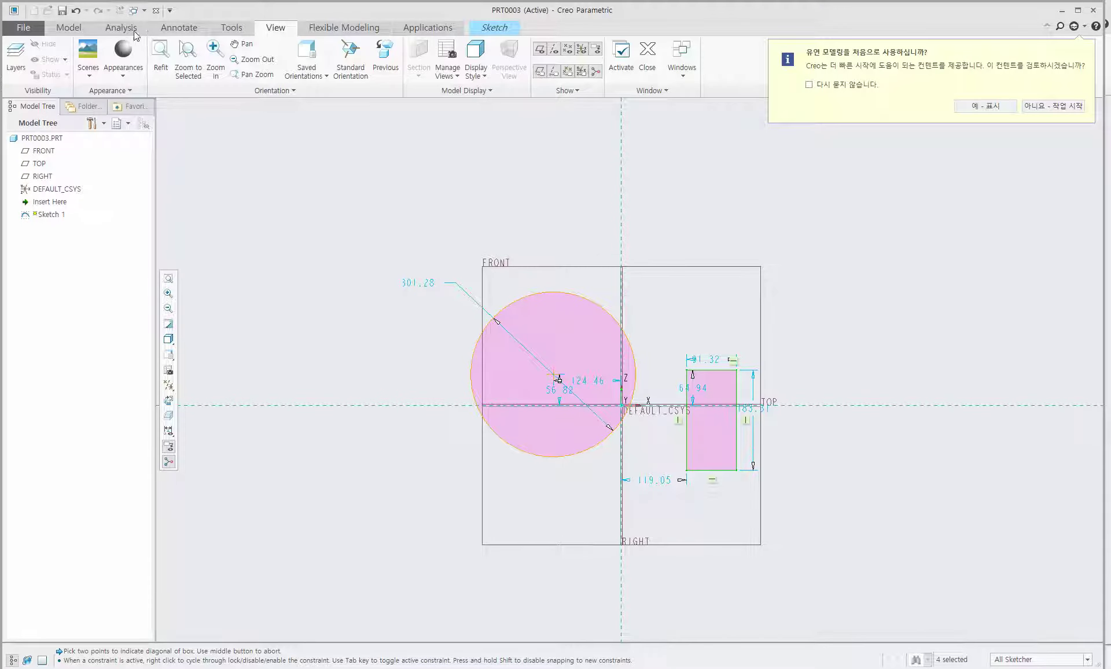
click(68, 28)
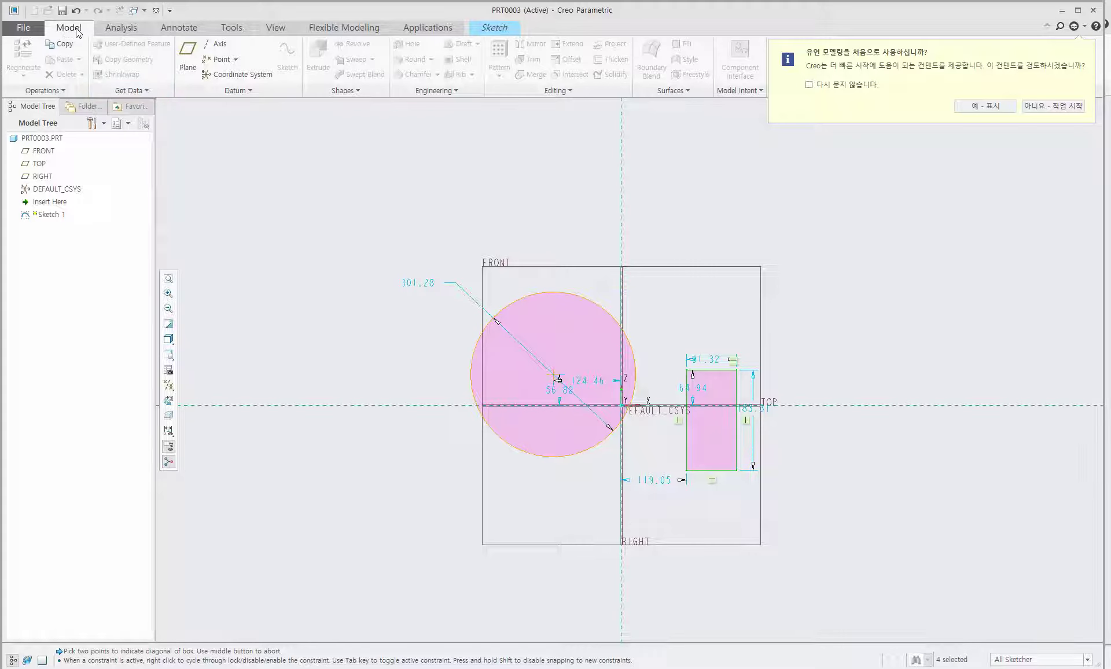
Create datum plane DTM1 at a 100 offset from FRONT, correcting an initial 30 entry.
click(187, 54)
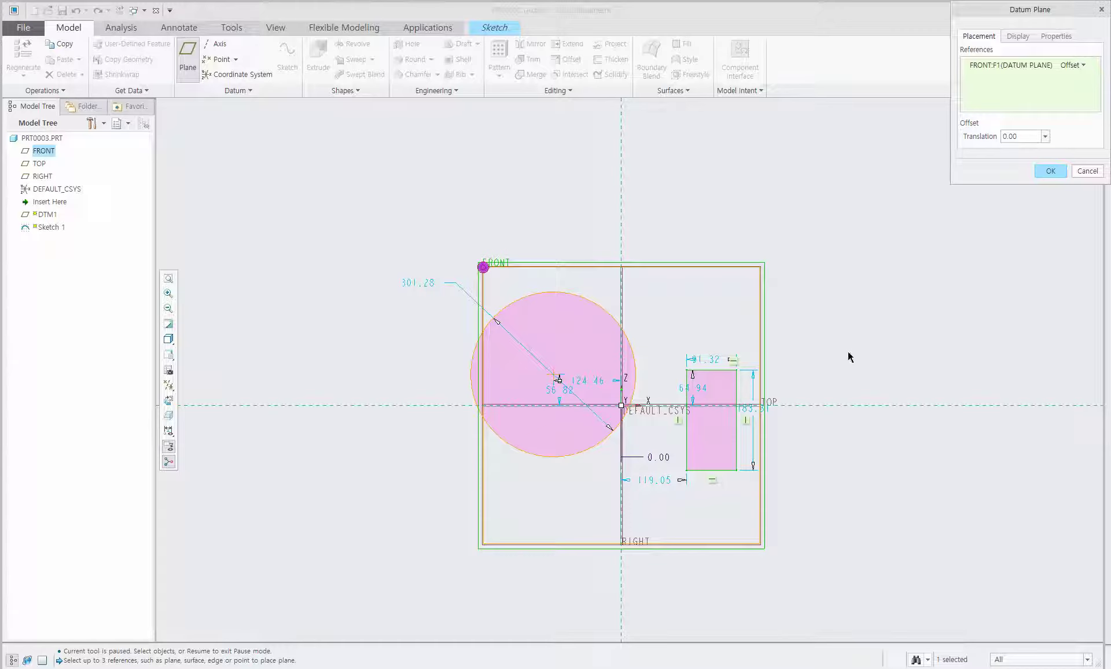
mouse_move(849, 355)
middle_down()
mouse_move(794, 415)
mouse_move(689, 389)
middle_up()
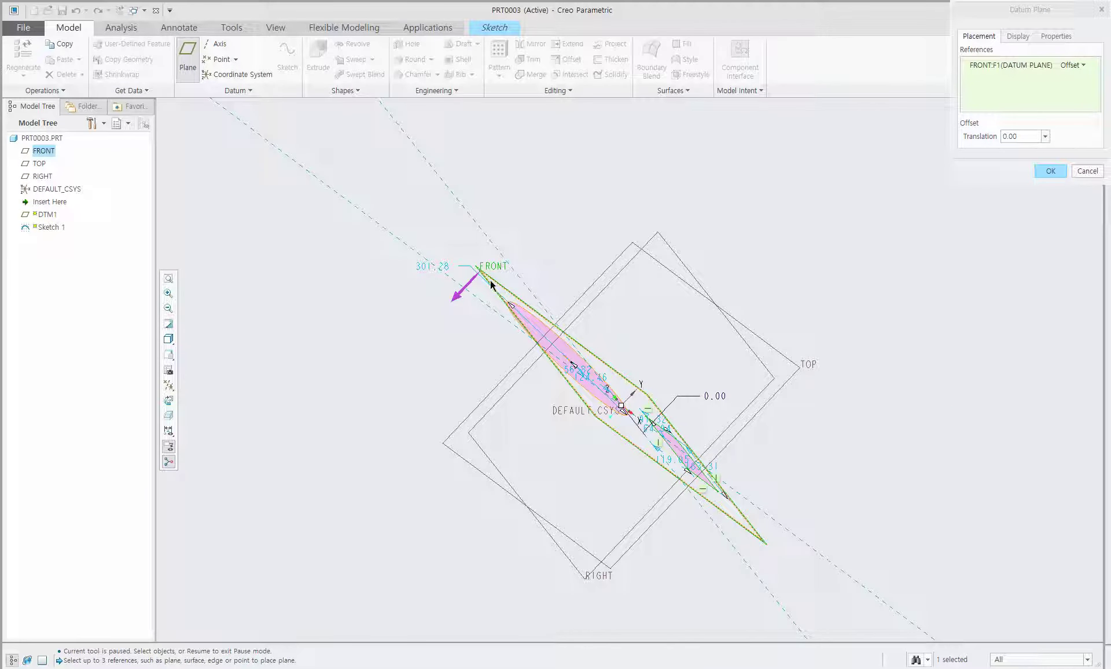
mouse_move(606, 373)
middle_down()
mouse_move(578, 464)
mouse_move(619, 405)
mouse_move(632, 415)
middle_up()
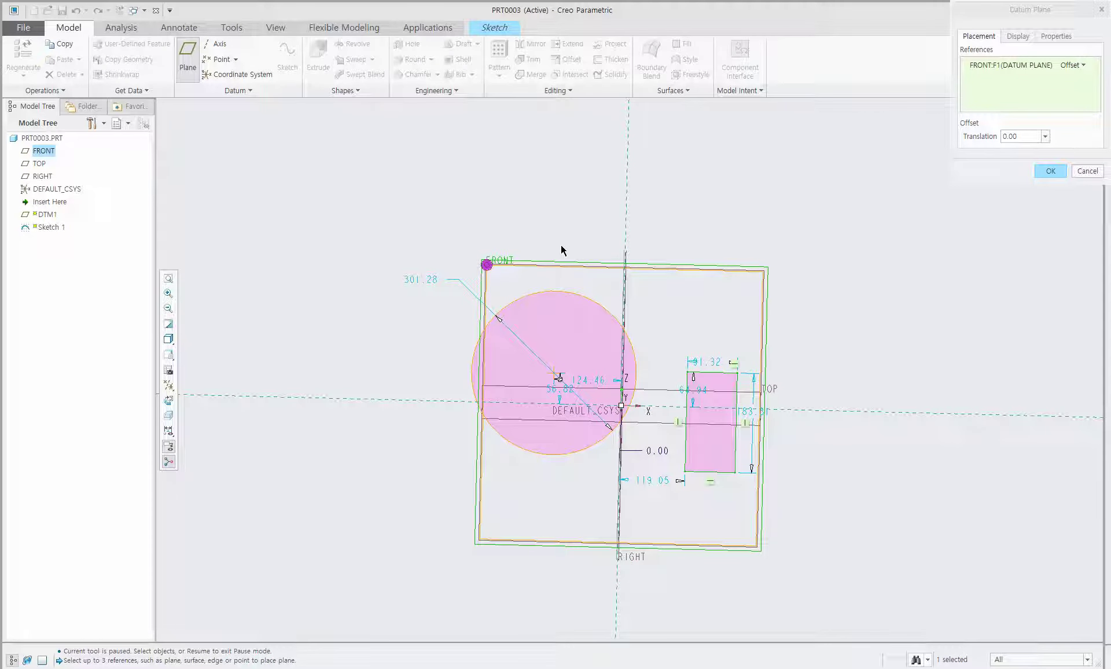
click(1022, 137)
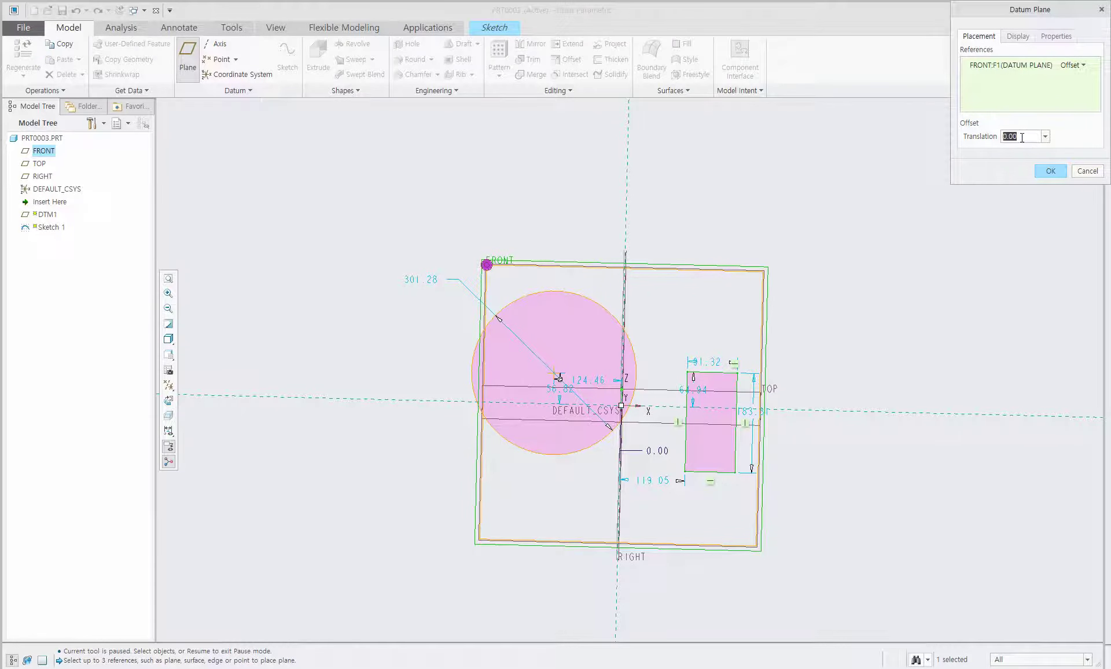
text(30)
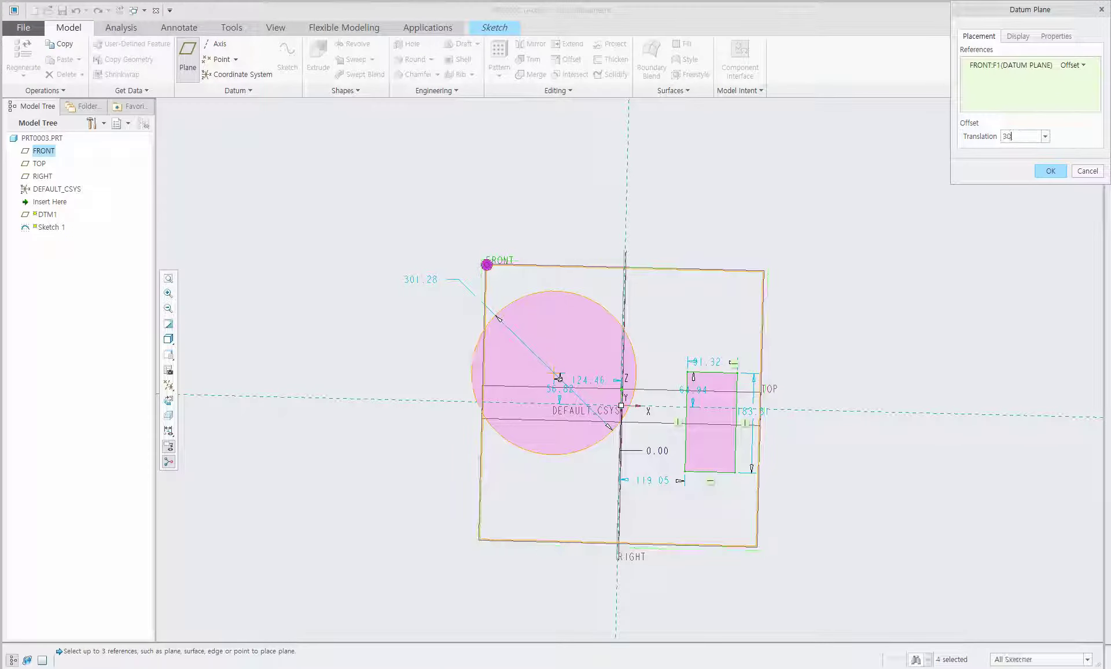
key(Return)
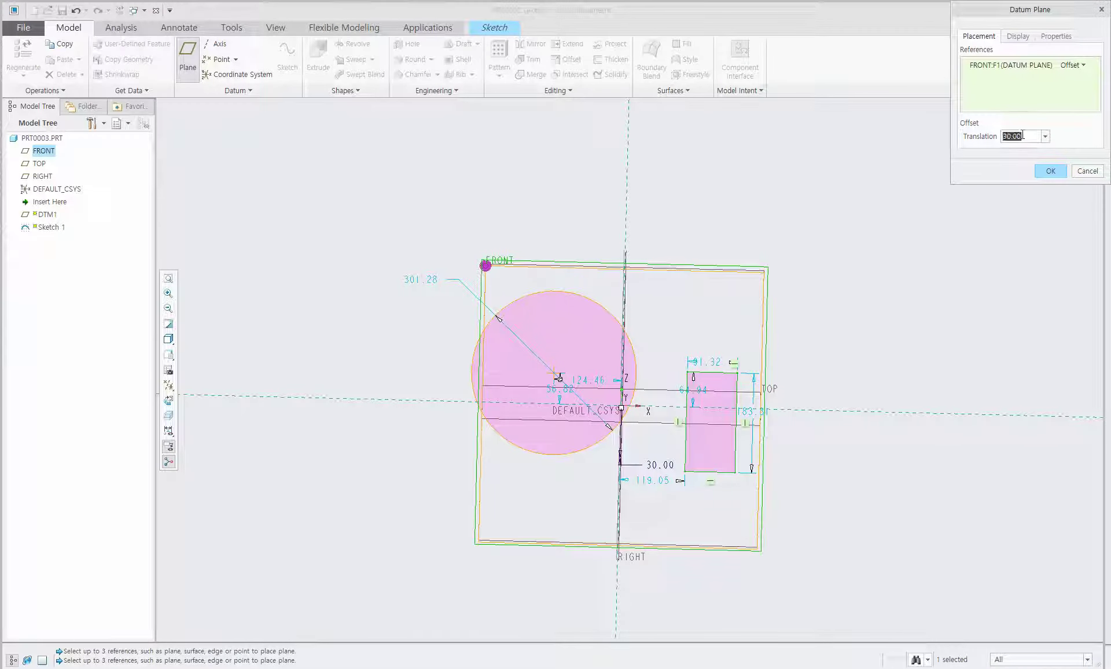
text(100)
key(Return)
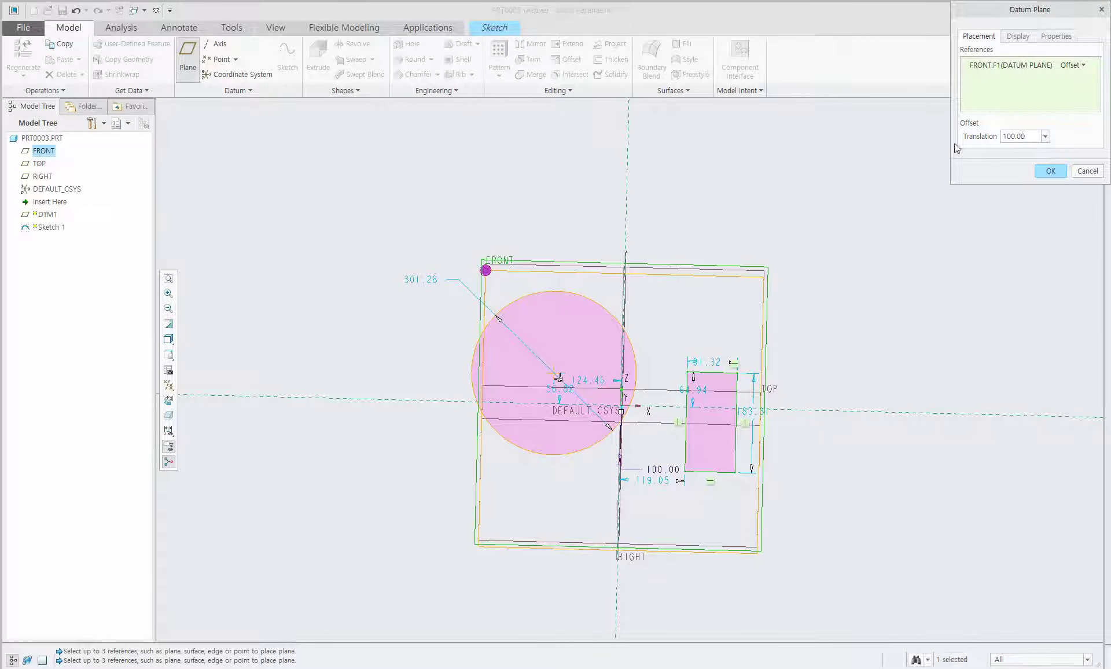
middle_drag(856, 235, 777, 285)
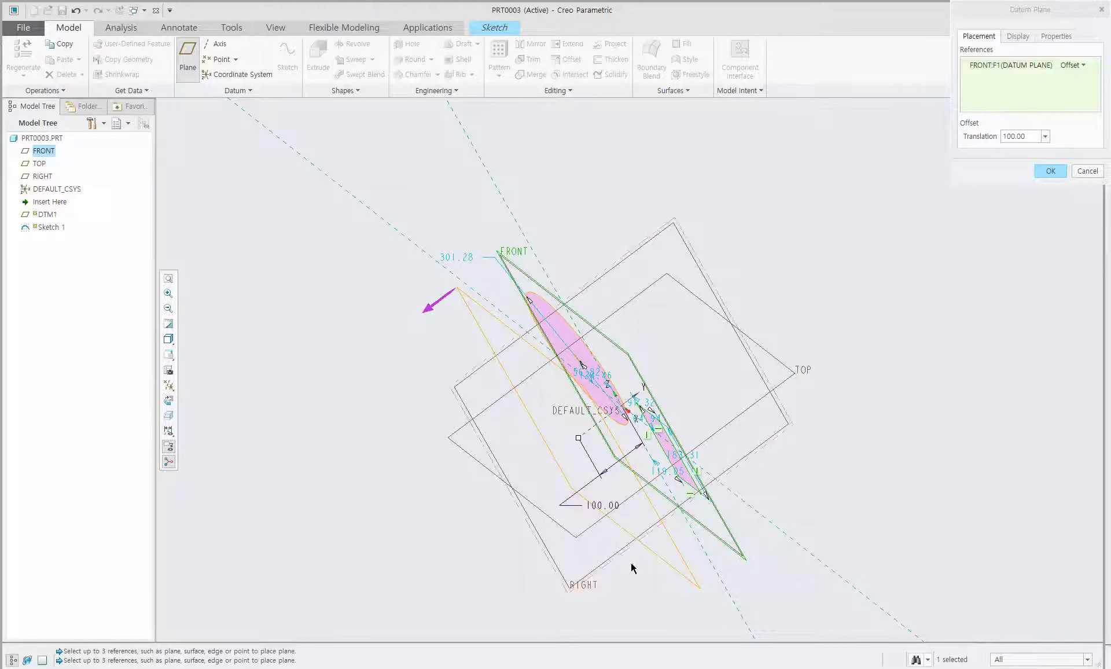
click(1051, 172)
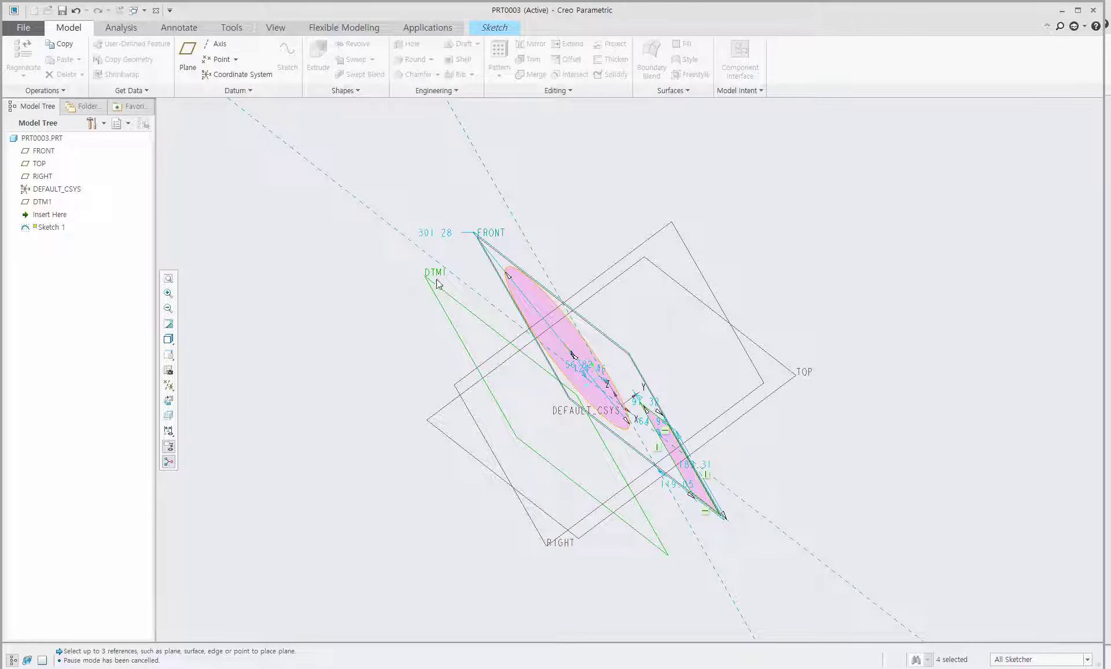
mouse_move(341, 299)
middle_down()
mouse_move(396, 256)
mouse_move(366, 248)
middle_up()
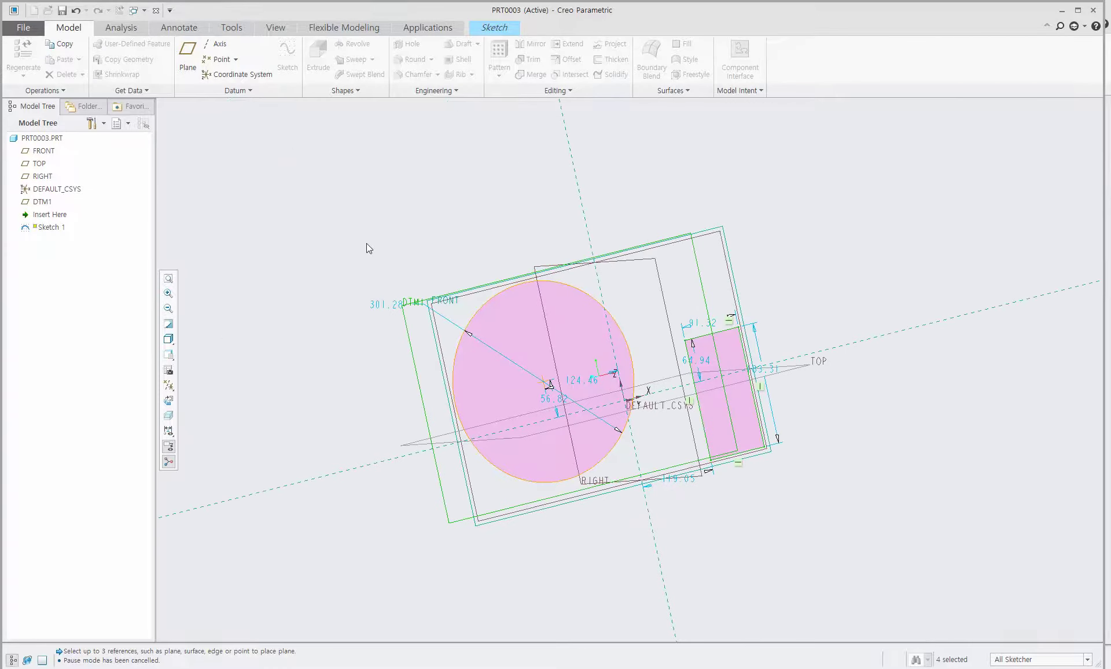
mouse_move(391, 199)
middle_down()
mouse_move(385, 286)
mouse_move(408, 266)
mouse_move(562, 257)
middle_up()
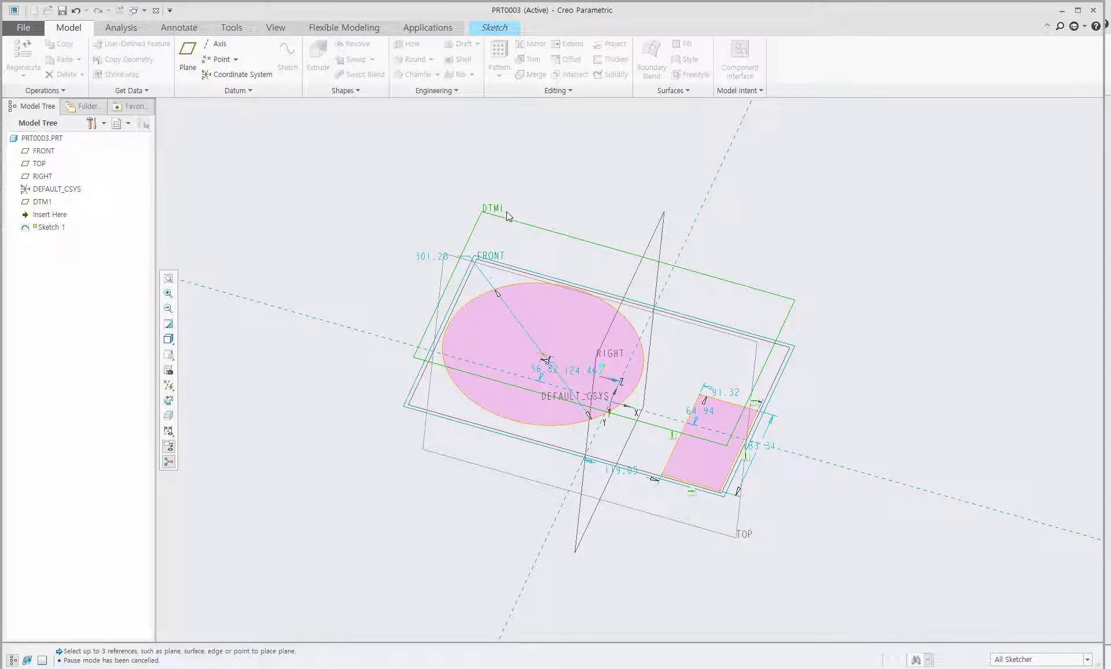
Create datum plane DTM2 using RIGHT as reference with a 300 offset.
click(187, 58)
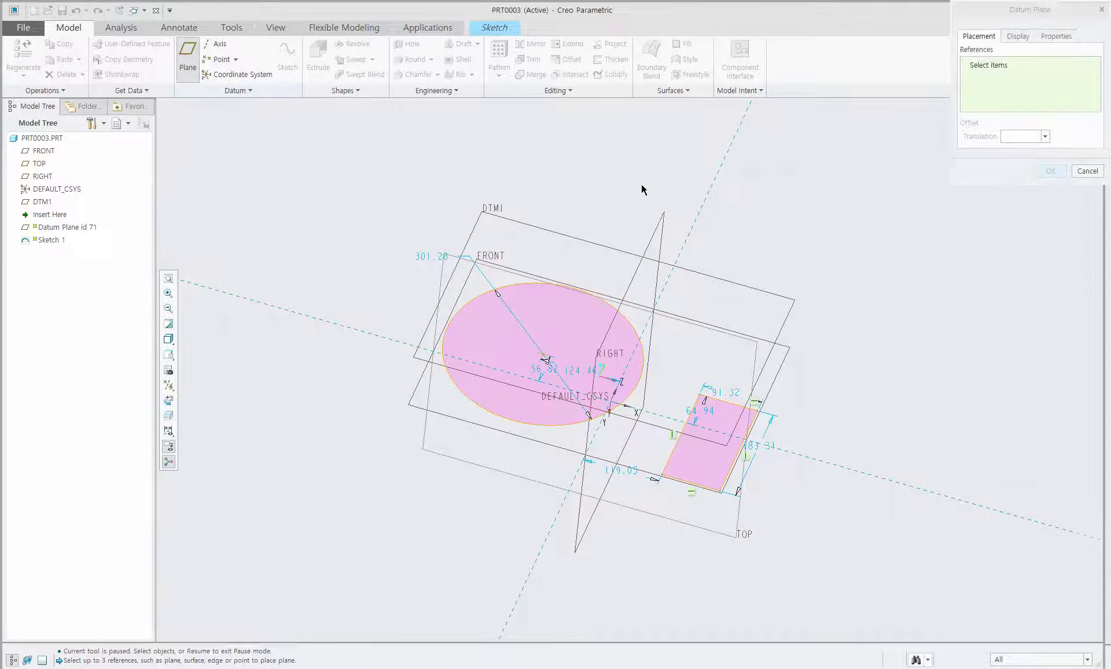
mouse_move(642, 189)
middle_down()
mouse_move(625, 248)
mouse_move(657, 215)
mouse_move(635, 262)
mouse_move(619, 248)
mouse_move(602, 266)
mouse_move(657, 264)
middle_up()
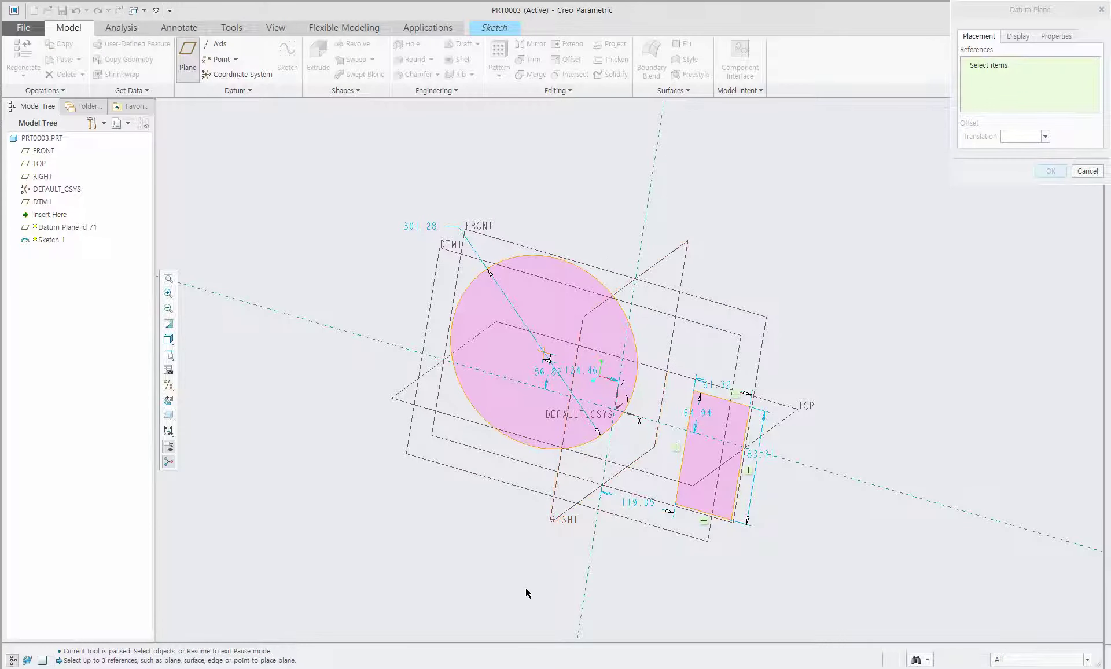
click(559, 520)
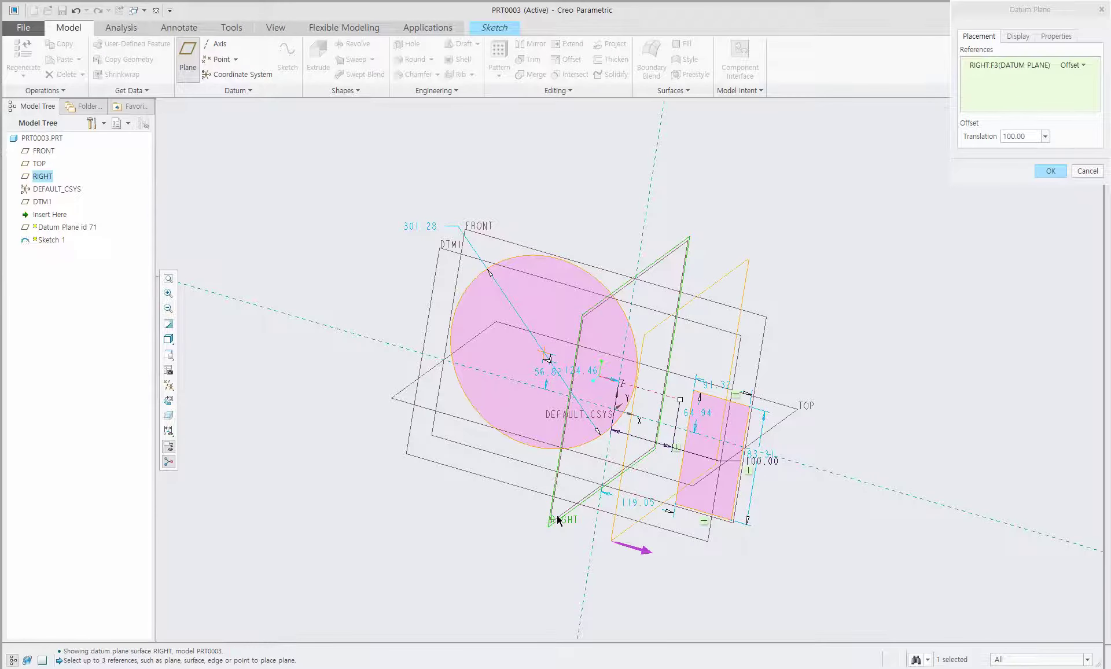
double_click(1029, 137)
text(3)
key(Return)
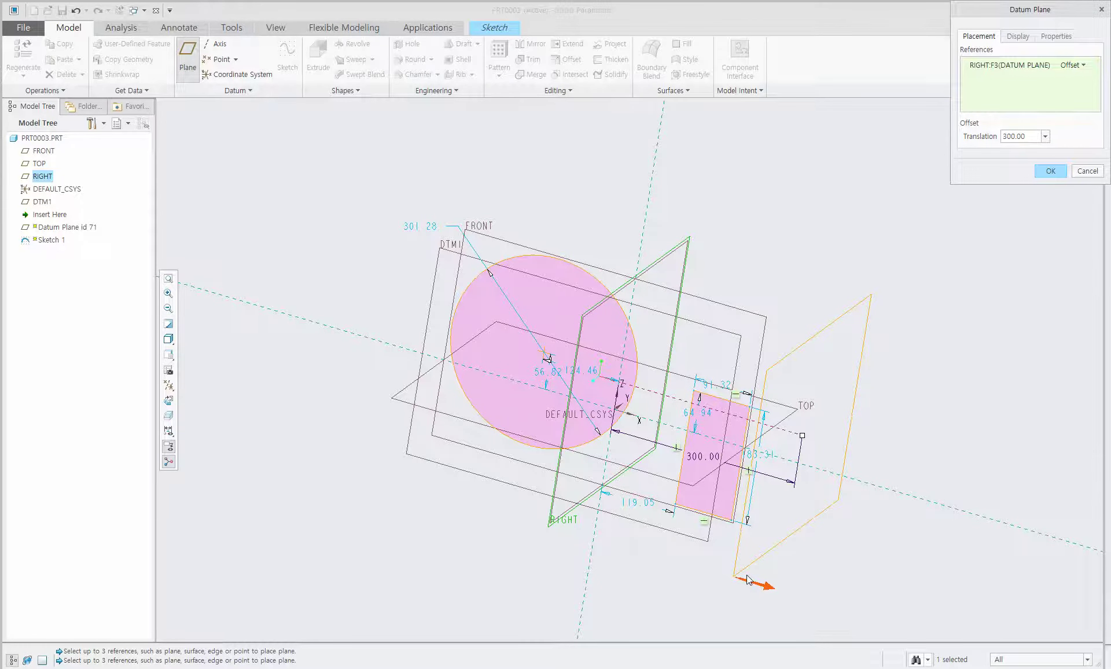
click(1052, 173)
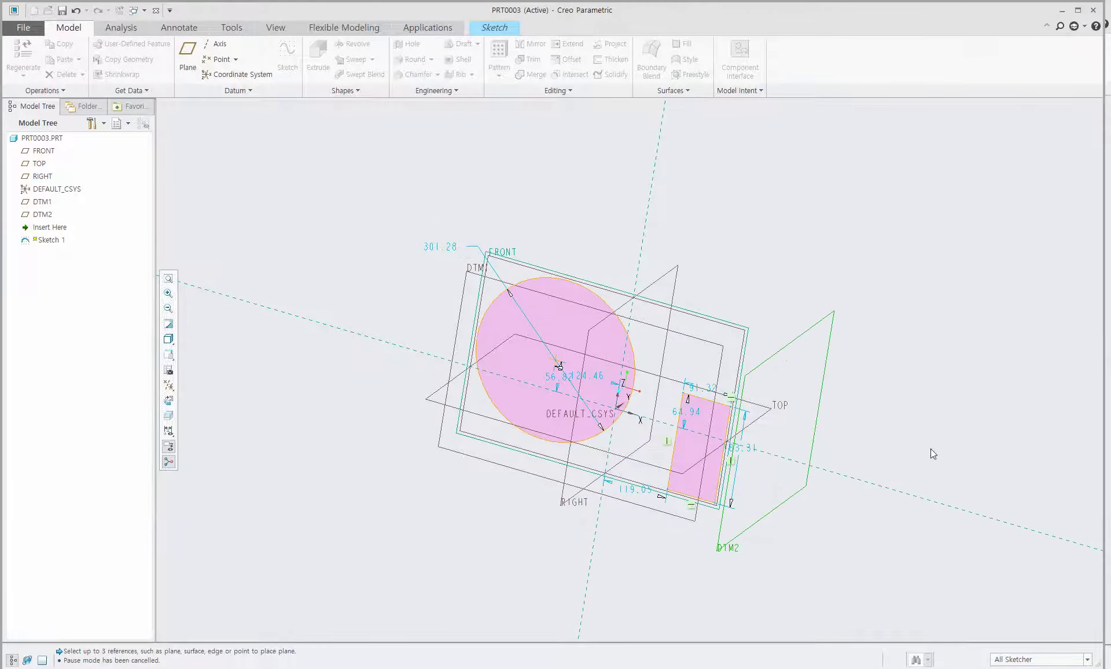
mouse_move(930, 449)
middle_down()
mouse_move(895, 384)
mouse_move(947, 461)
mouse_move(948, 518)
mouse_move(923, 515)
mouse_move(931, 520)
middle_up()
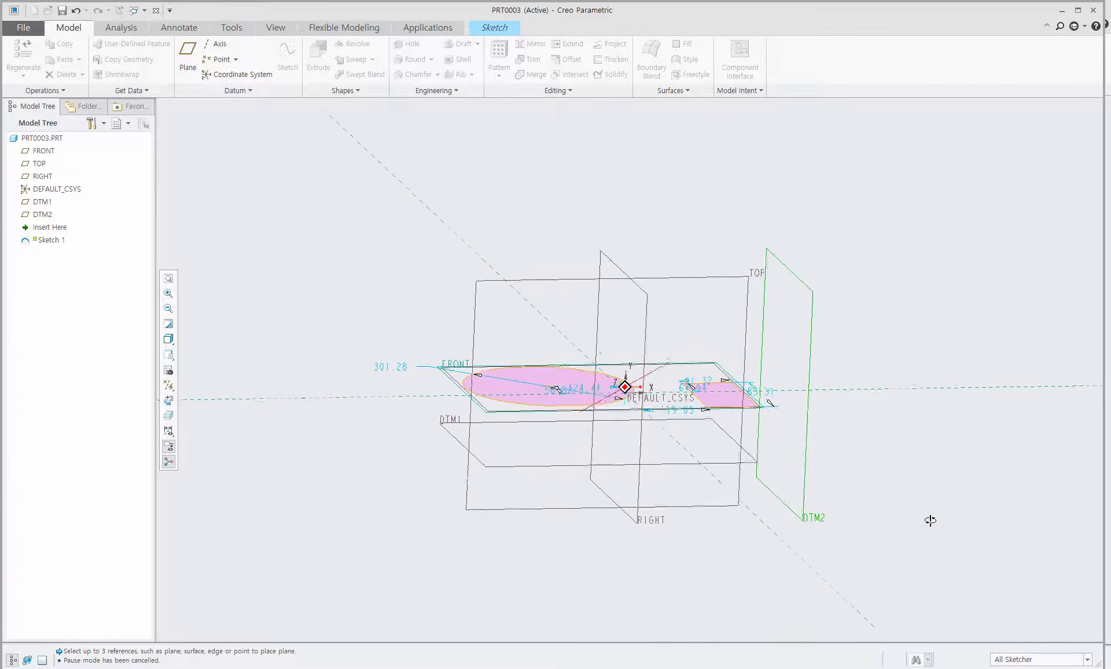
Orbit the model while selecting DTM1 and DTM2, dismissing DTM2's context menu unchanged.
click(42, 203)
middle_drag(463, 432, 463, 354)
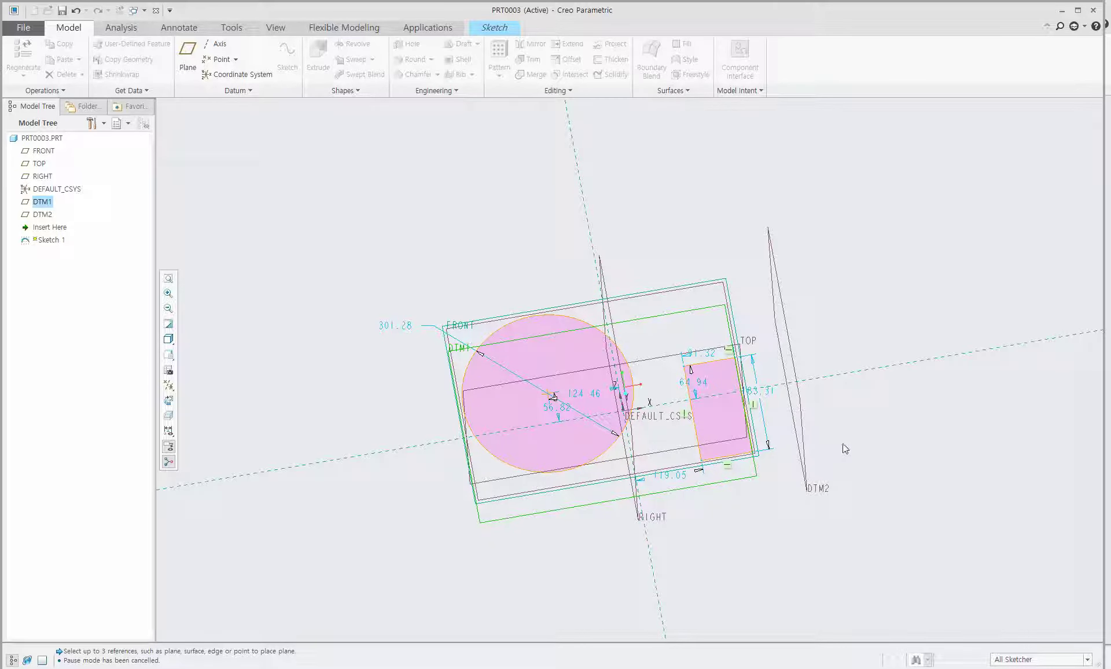
mouse_move(843, 449)
middle_down()
mouse_move(810, 435)
mouse_move(778, 479)
middle_up()
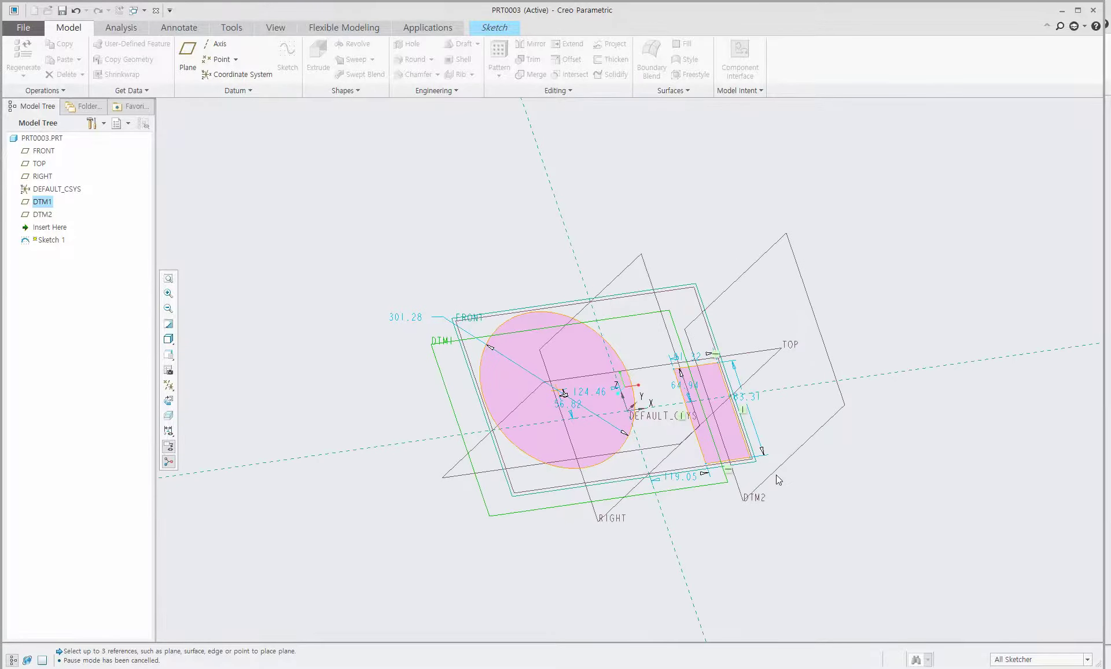
click(49, 215)
right_click(49, 216)
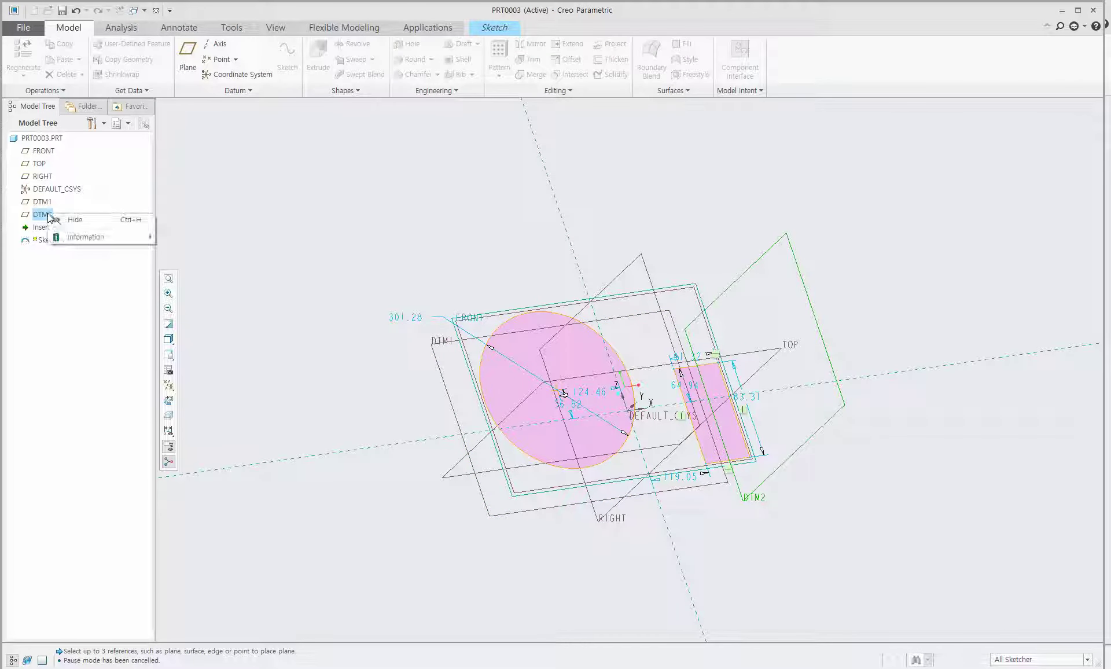
click(38, 222)
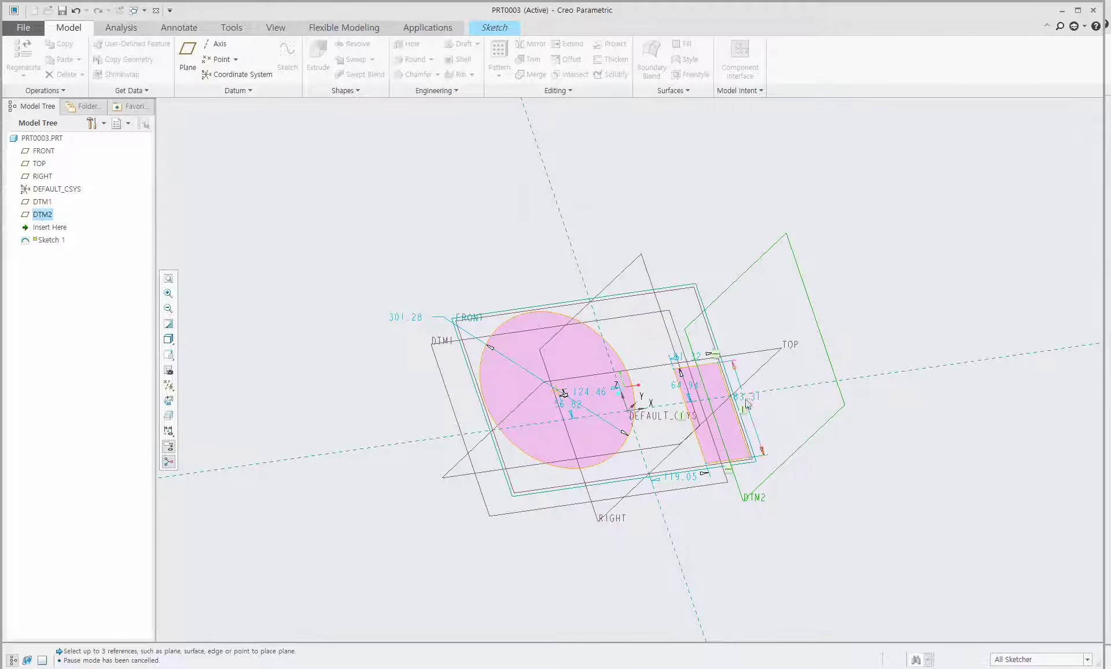
click(797, 260)
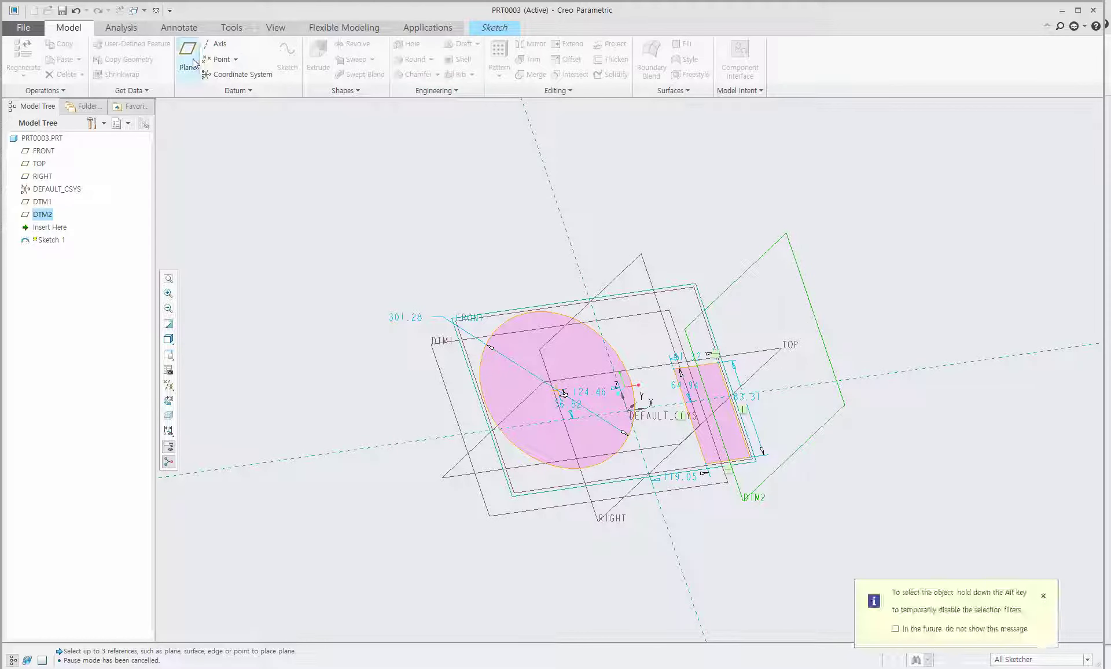
Accept Sketch 1 as a completed feature, then select and deselect DTM2.
click(479, 29)
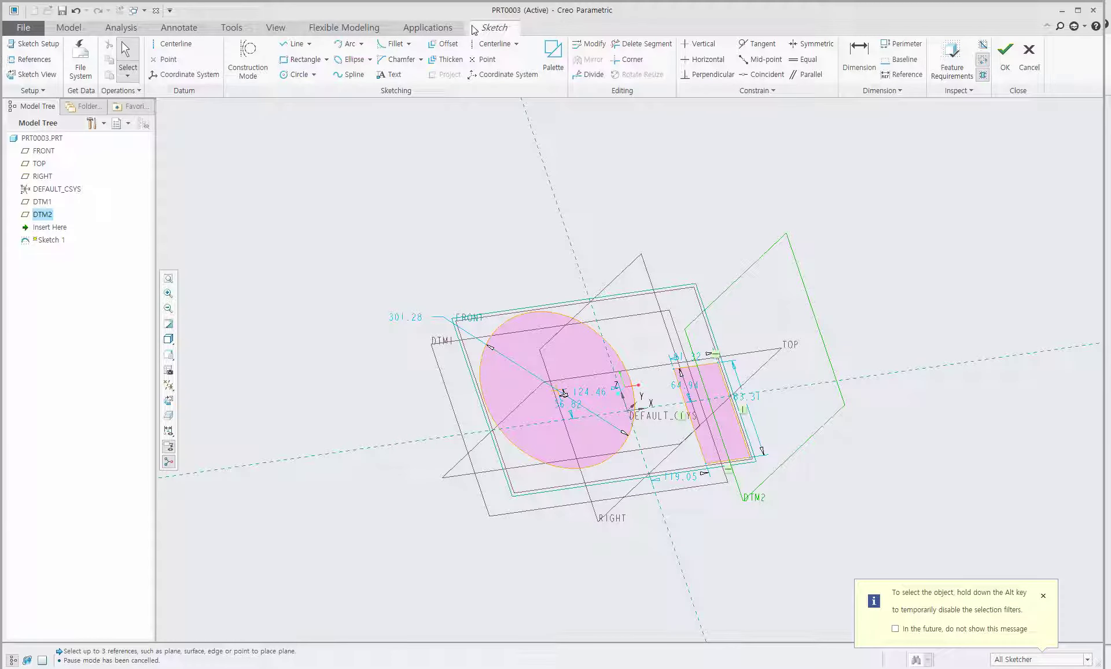
click(296, 60)
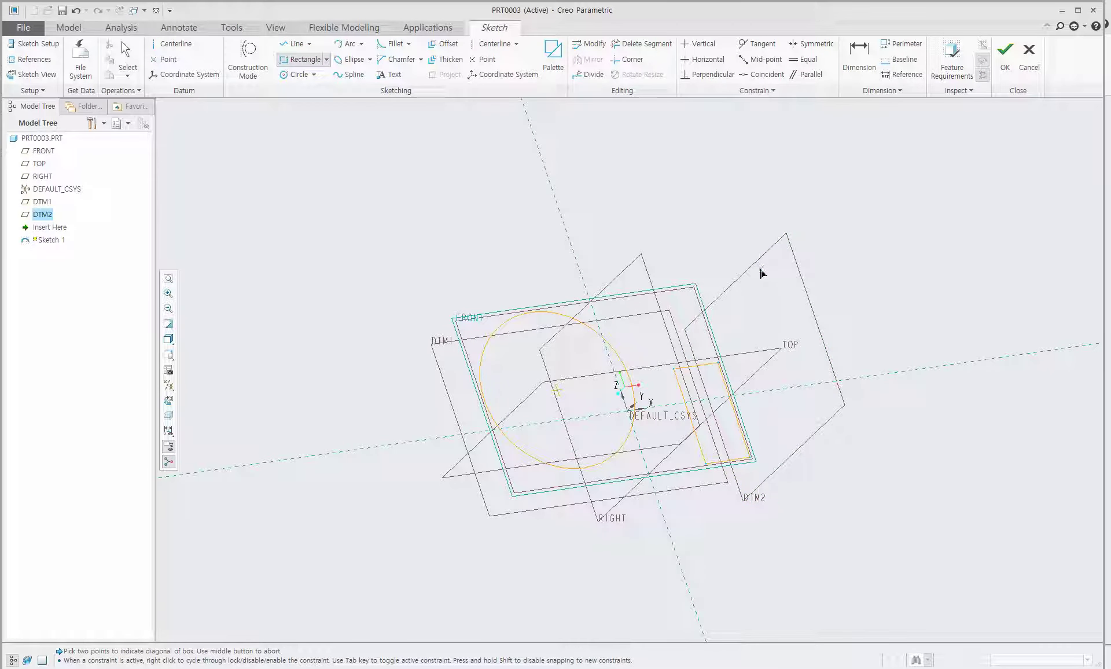
click(1005, 57)
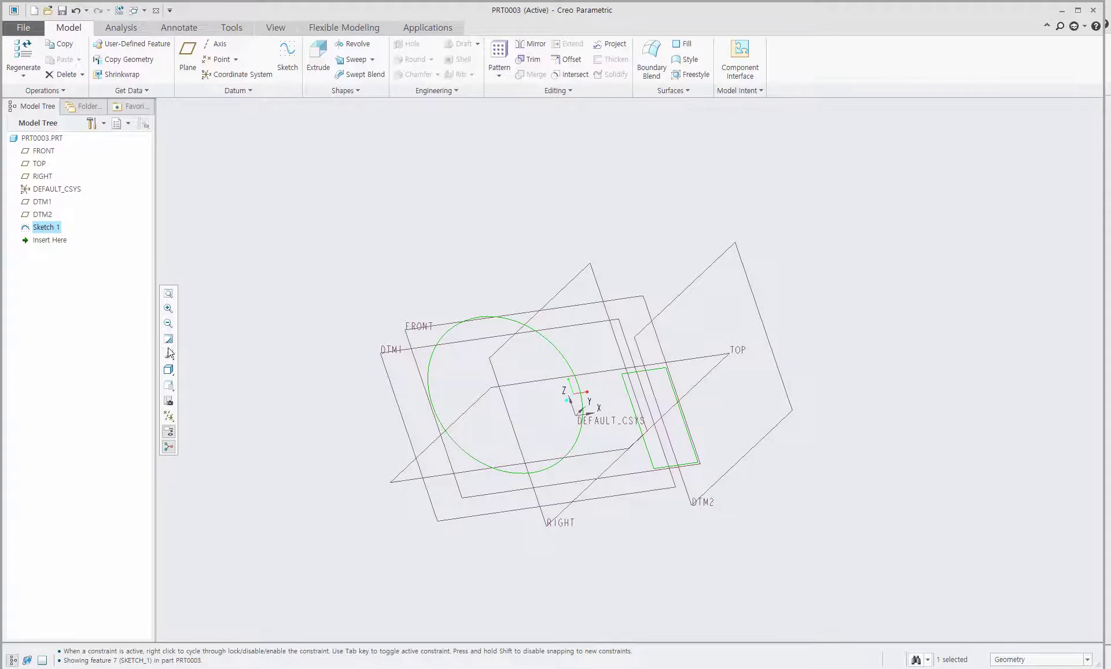
click(45, 217)
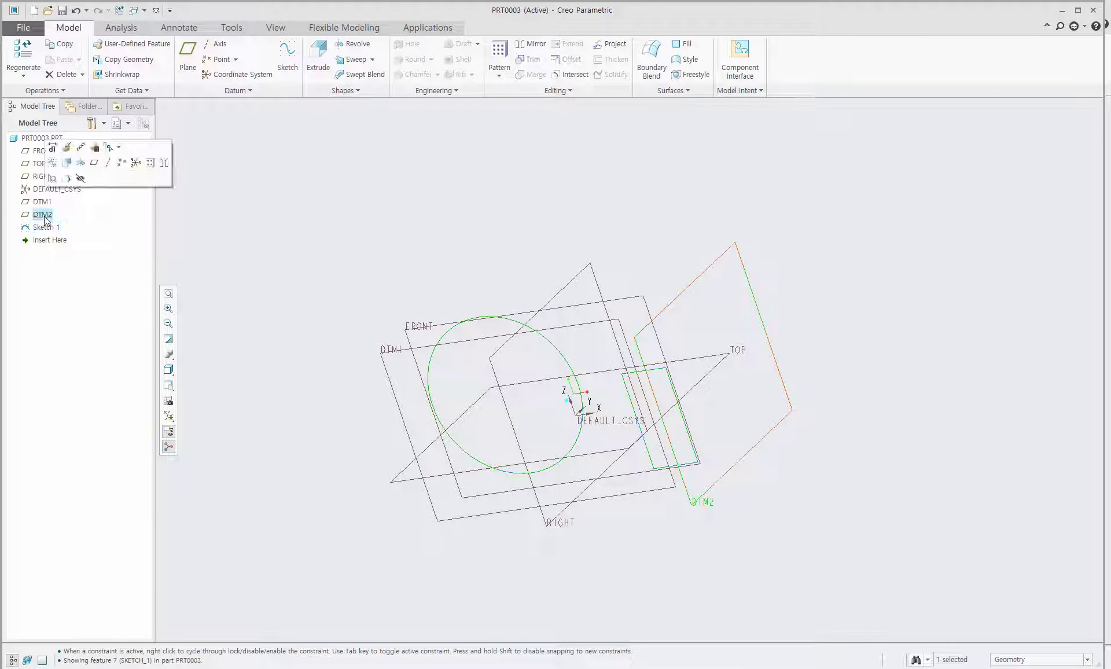
click(768, 161)
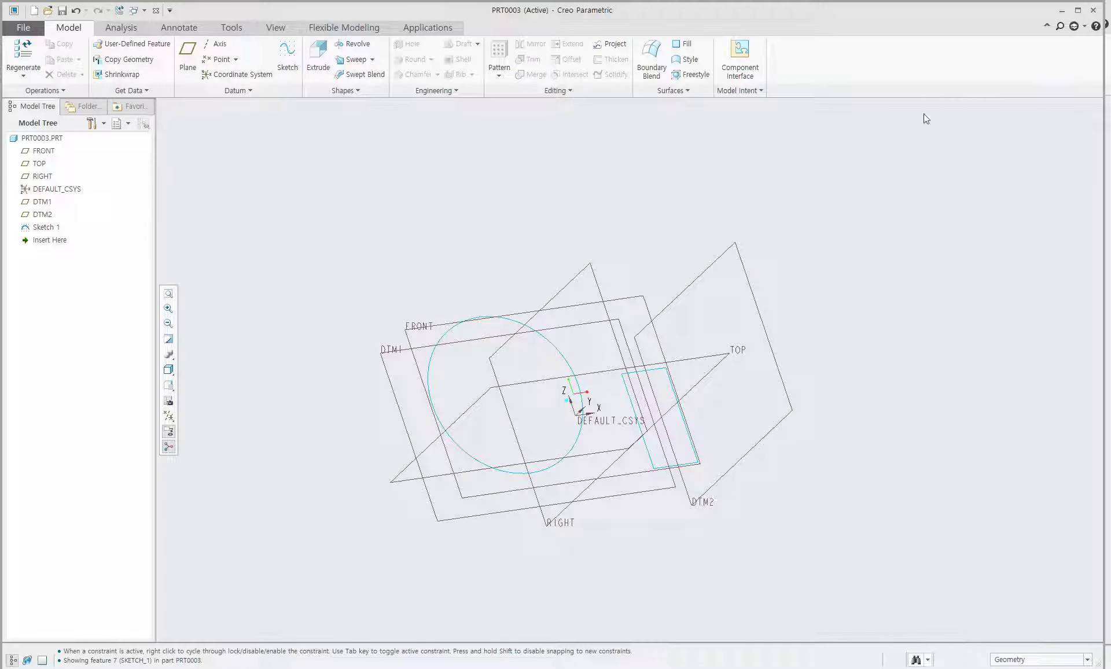
Maximize the window and redefine DTM2, keeping its 300.00 offset from RIGHT.
click(1077, 8)
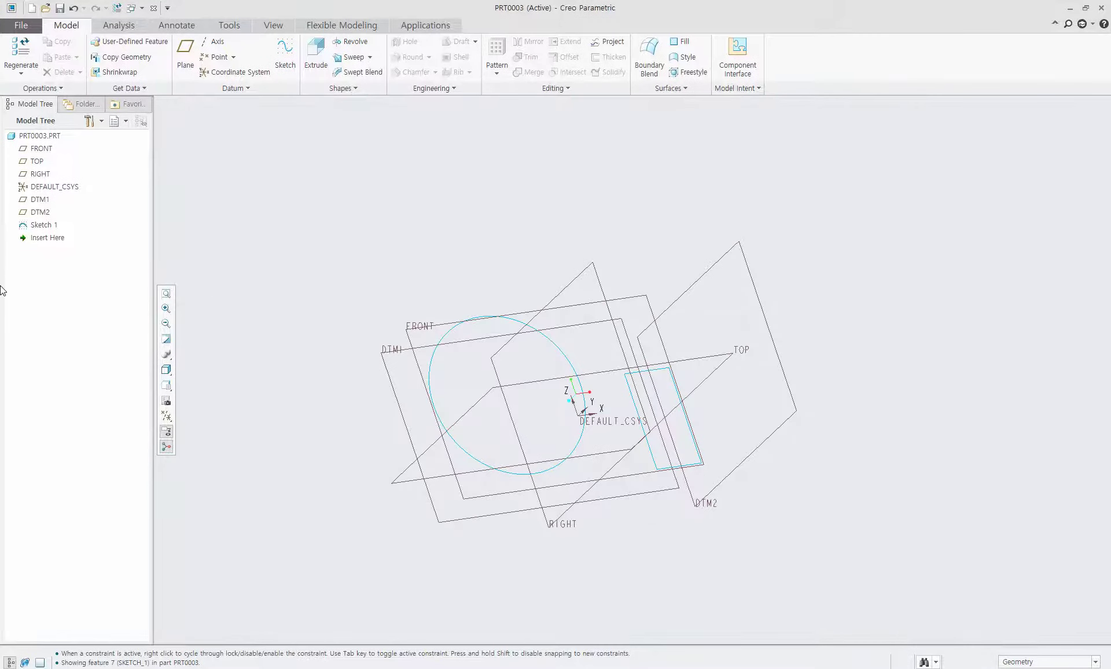
click(42, 217)
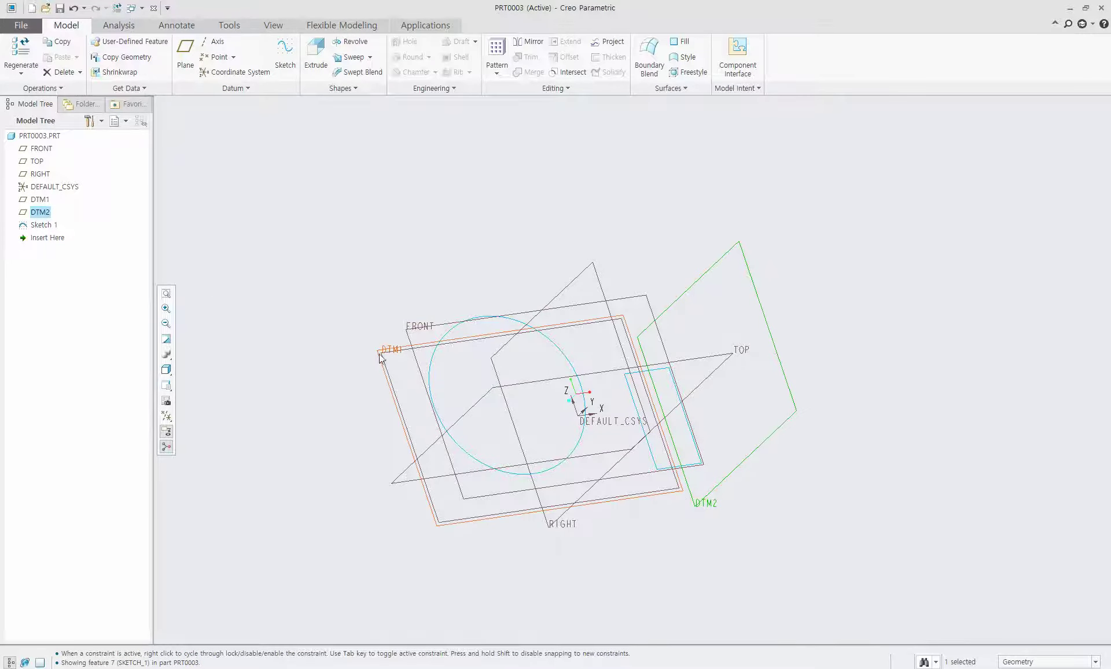
middle_drag(390, 352, 720, 378)
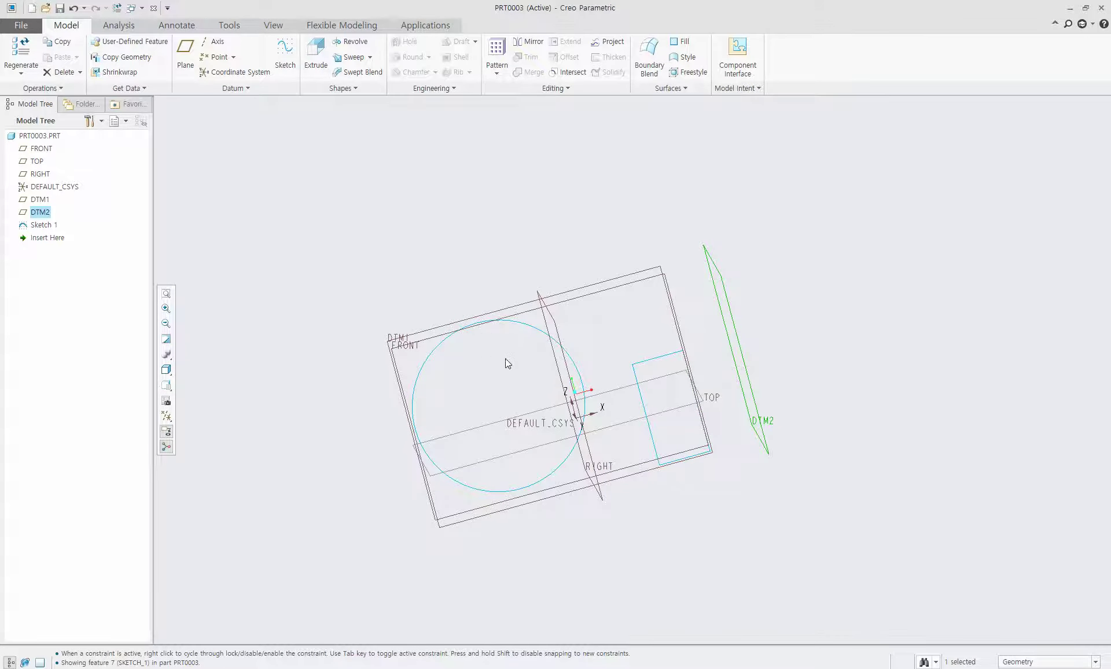
middle_drag(575, 355, 588, 409)
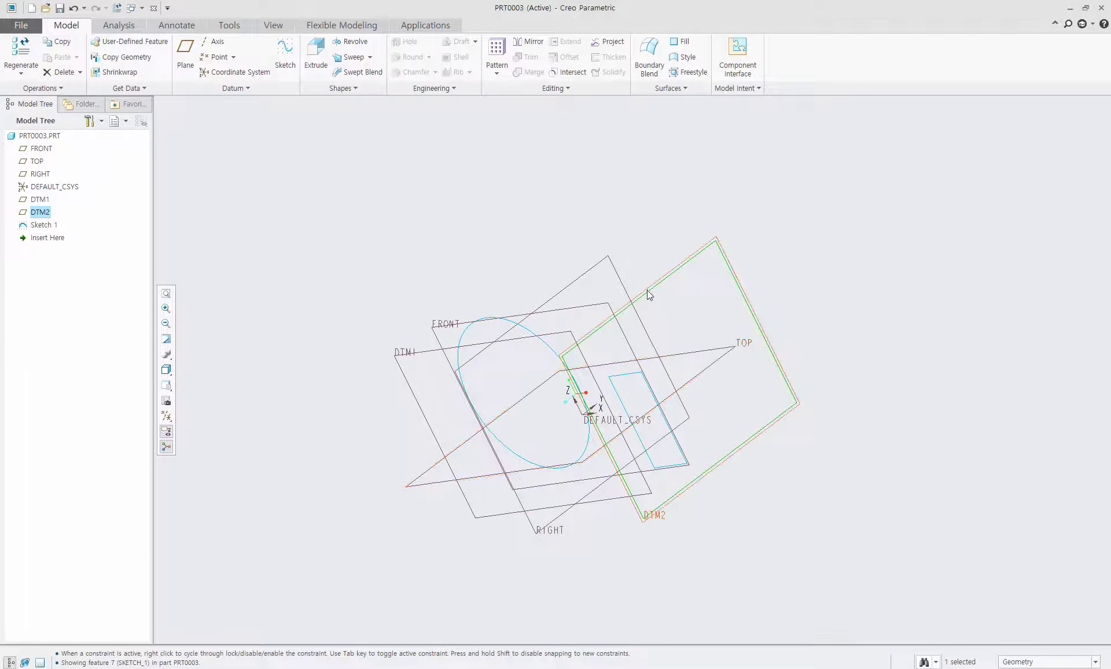
right_click(41, 216)
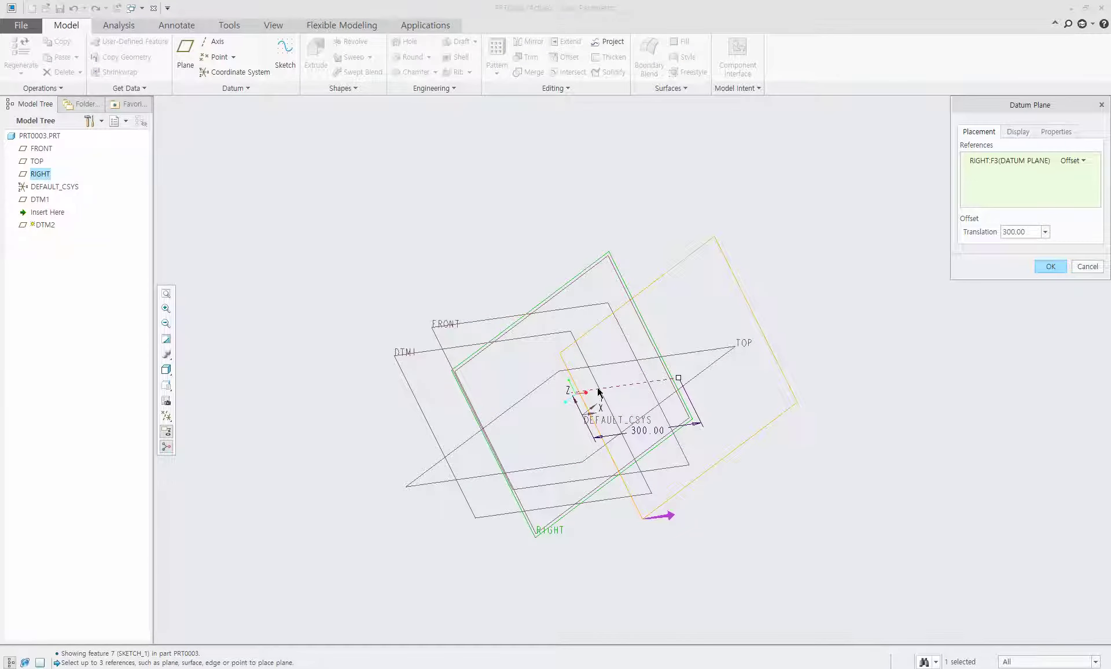
click(1047, 269)
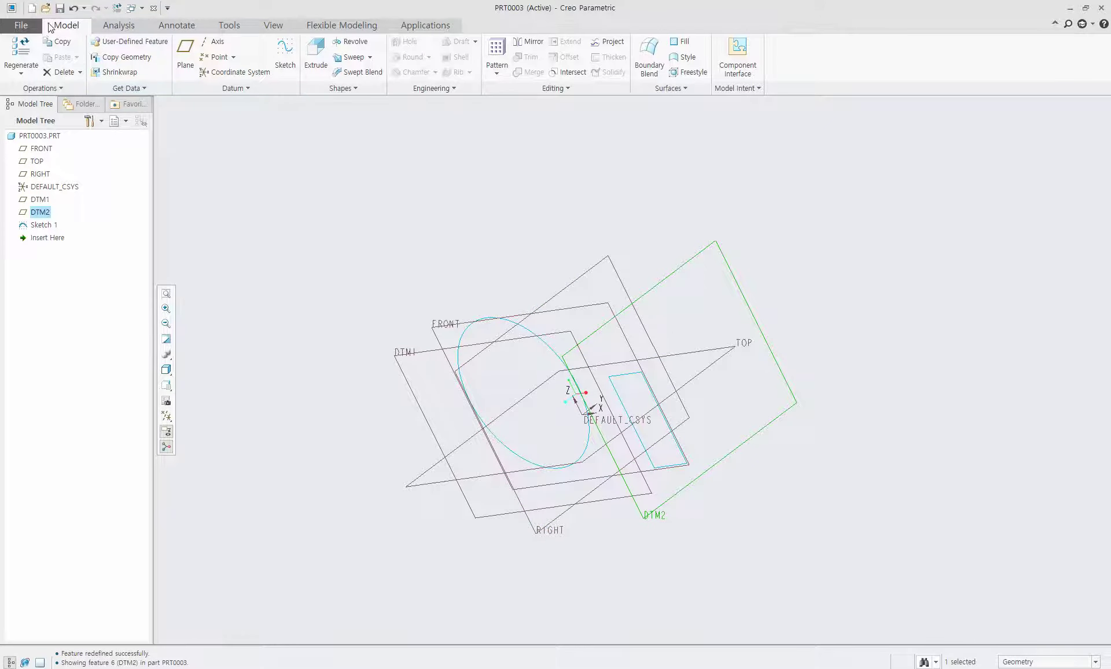
Switch to a saved standard orientation so the datum planes appear face-on.
click(249, 25)
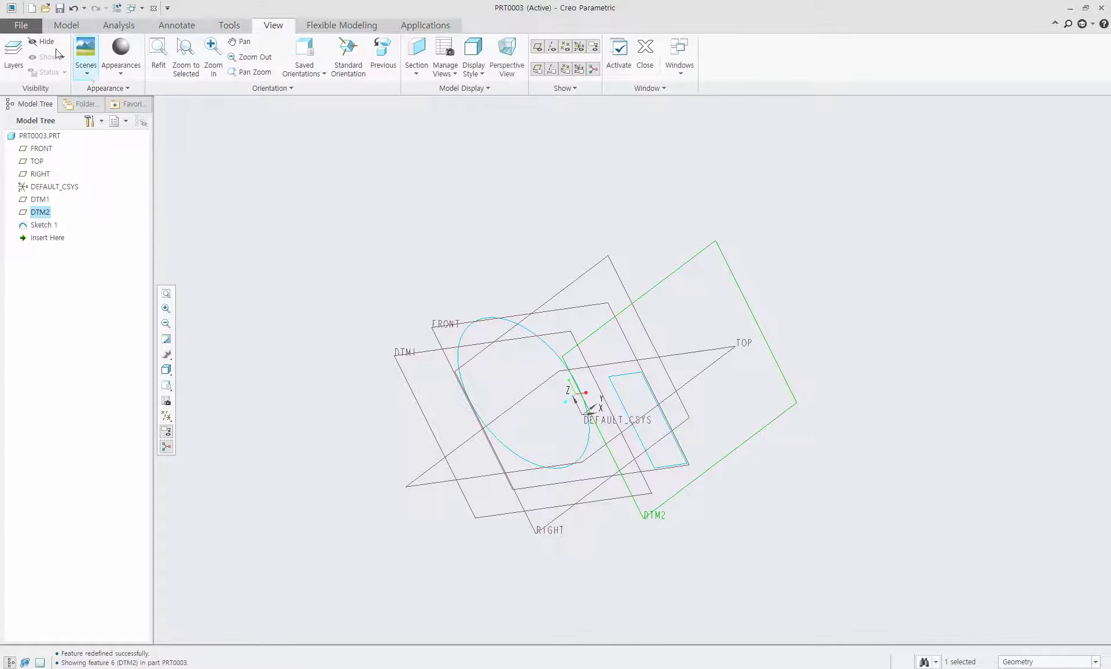
click(320, 73)
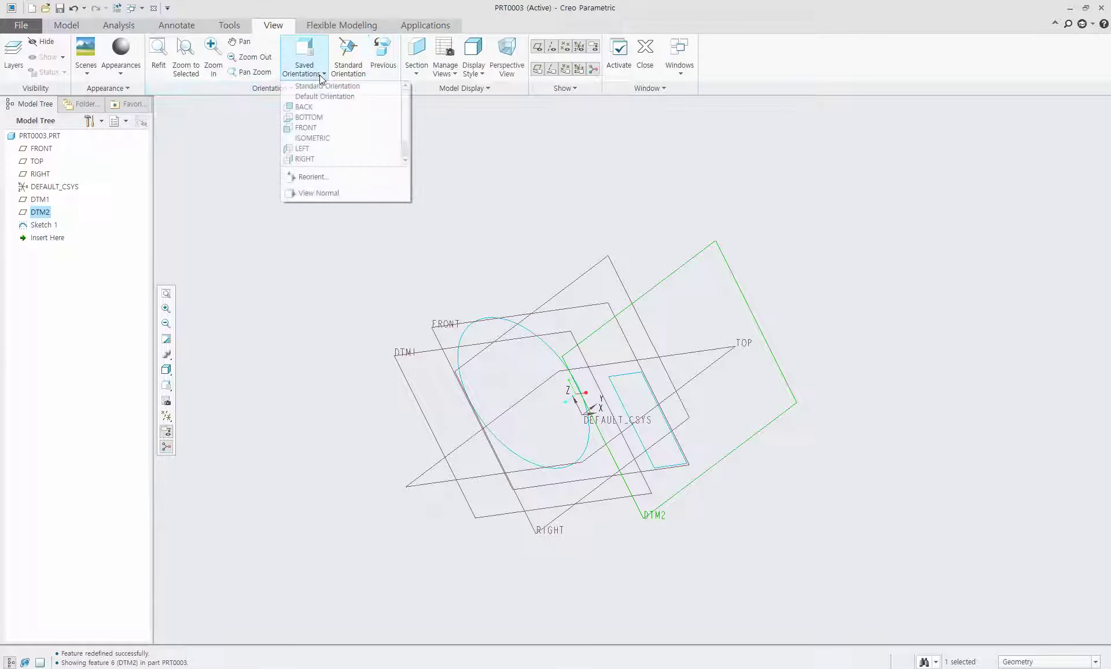
click(317, 159)
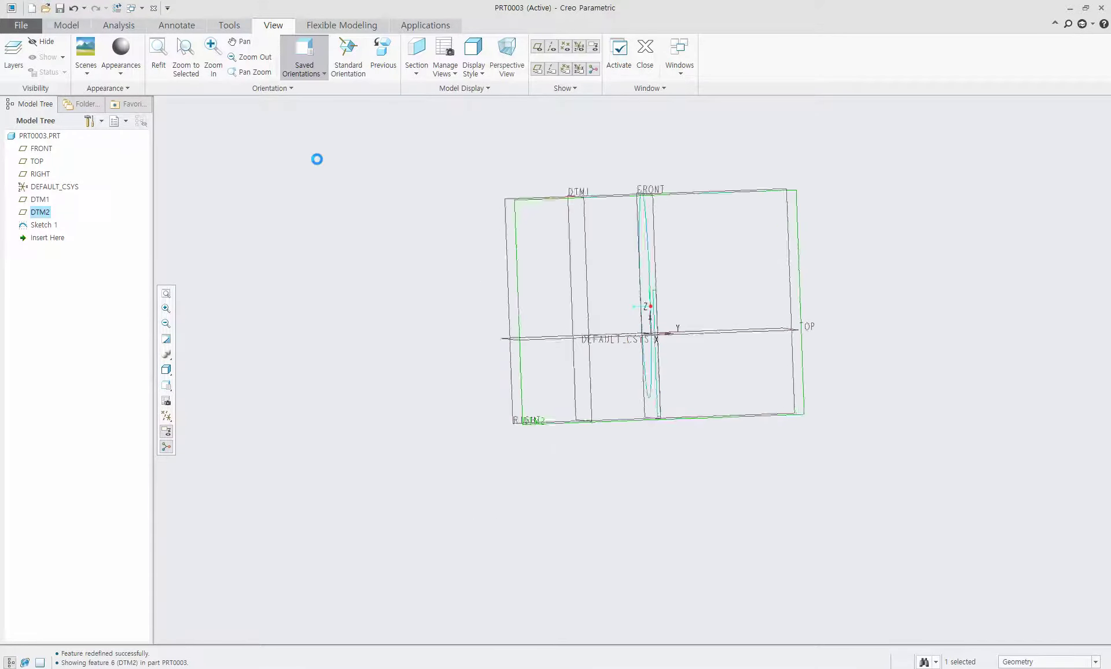
click(313, 77)
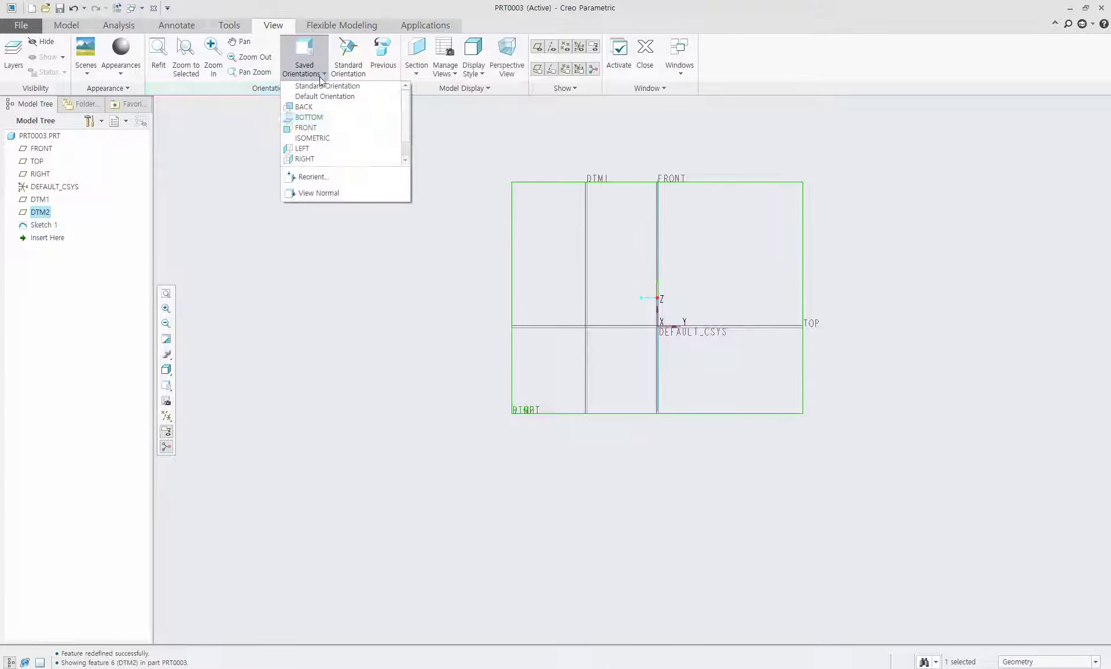
click(314, 158)
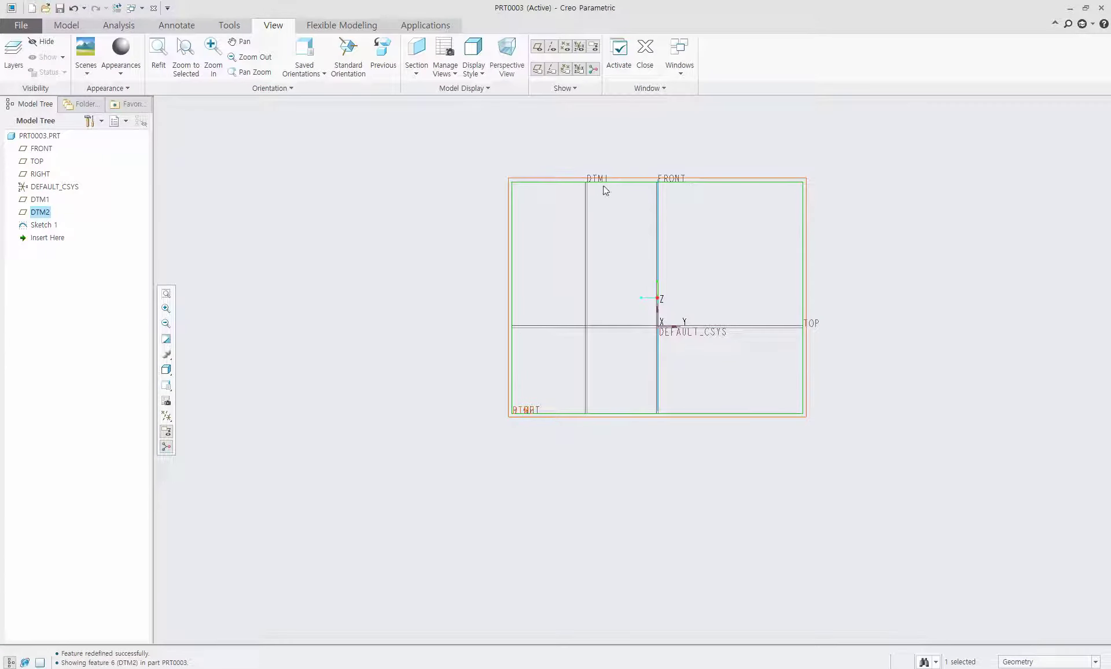
Look through the other ribbon tabs and return to the Model tab.
click(74, 25)
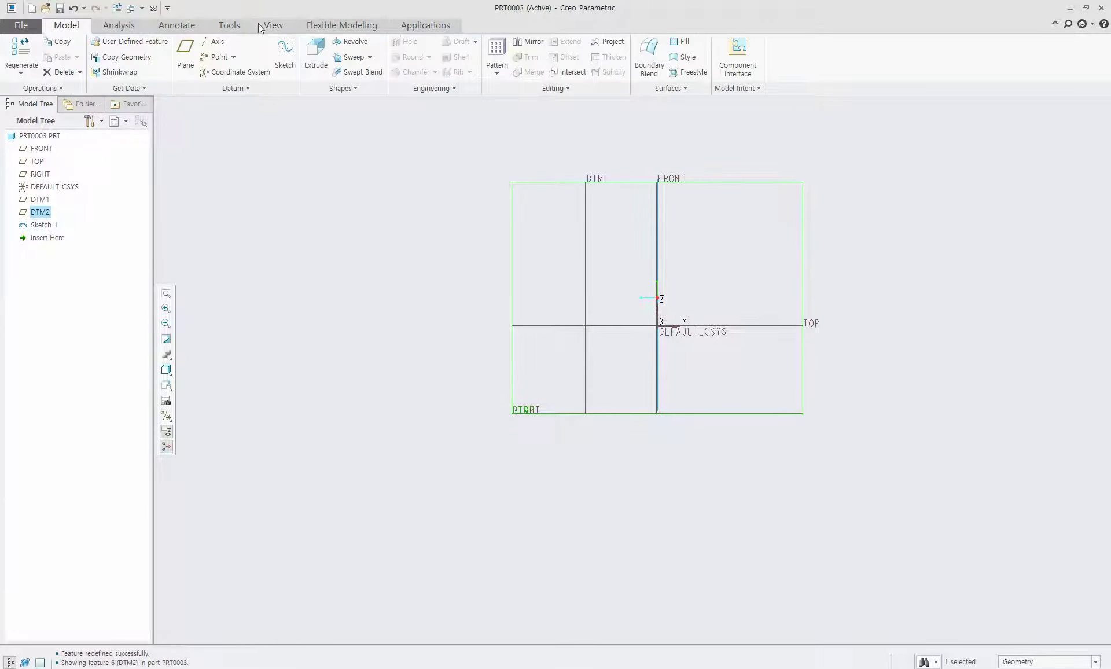
click(270, 23)
scroll(292, 23, down, 1)
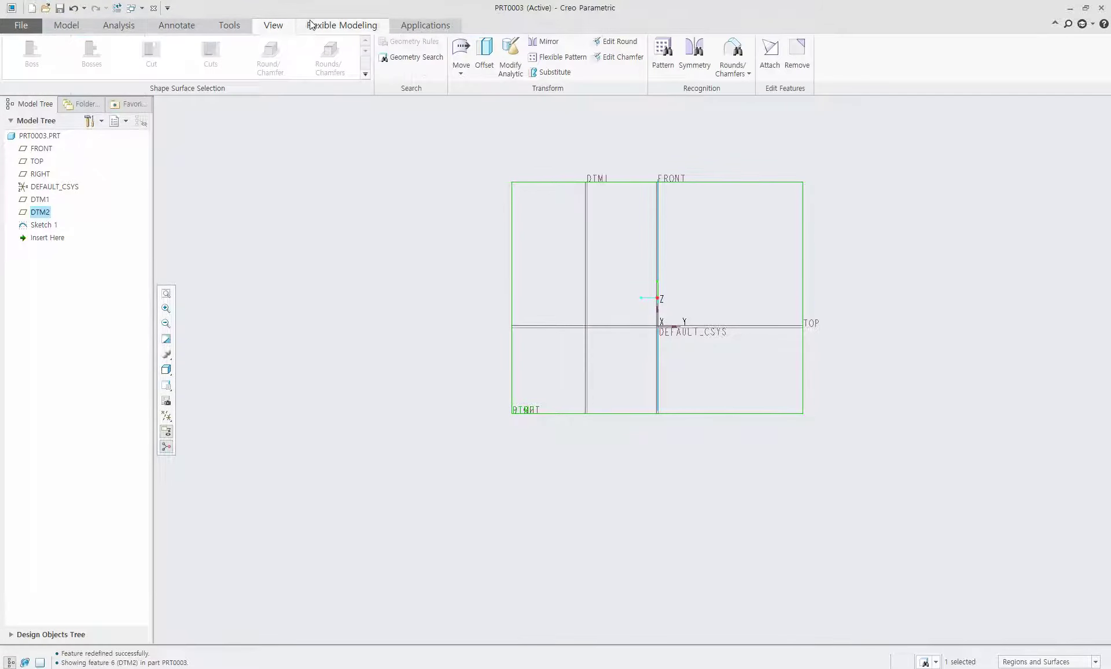
scroll(288, 24, down, 1)
click(237, 26)
click(273, 28)
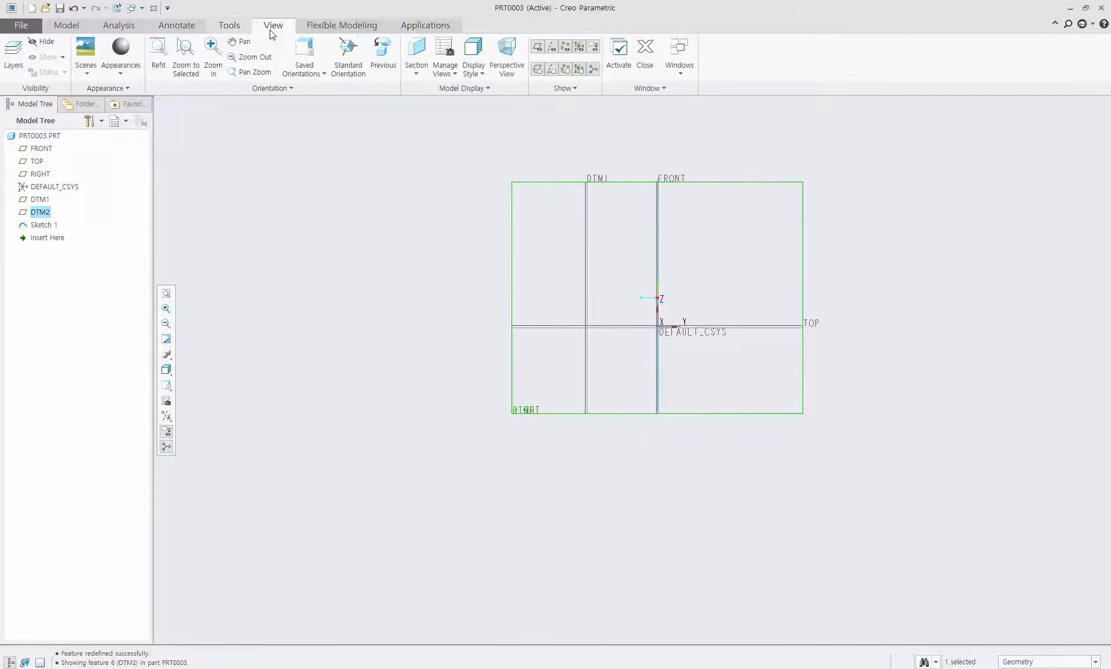
click(214, 26)
click(173, 26)
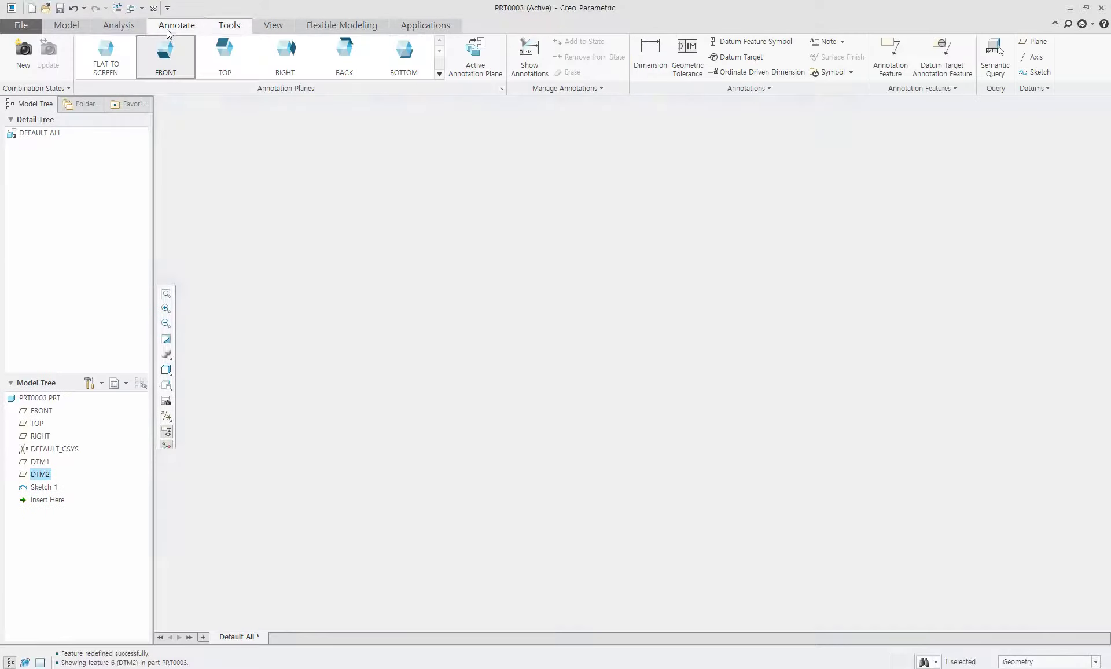
click(134, 27)
click(84, 25)
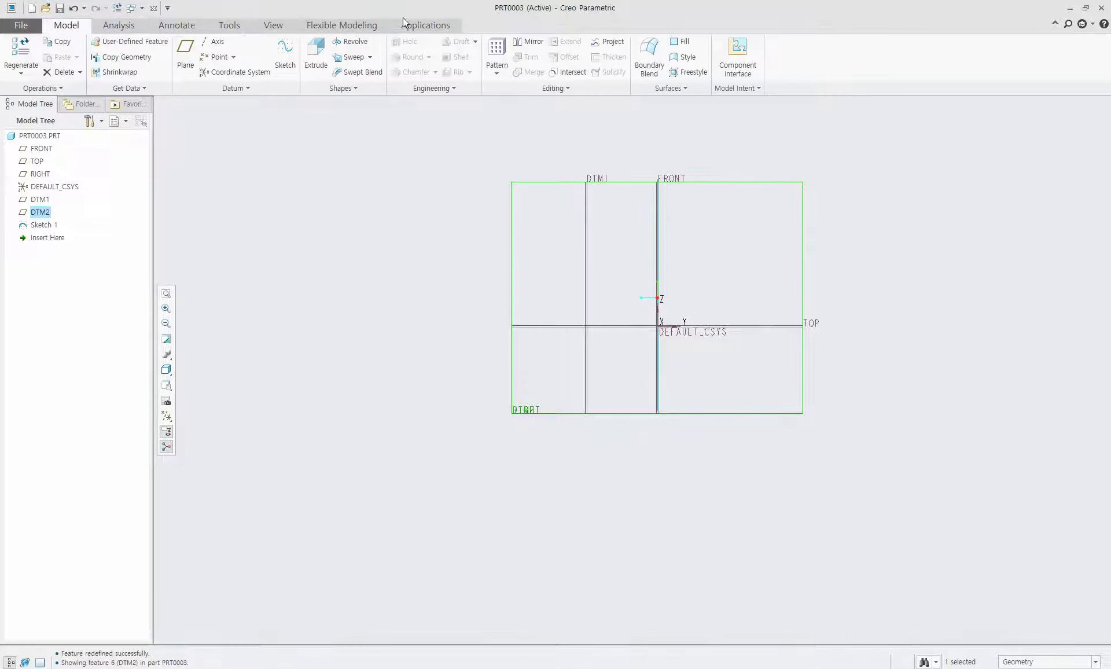
Sketch a circle centred at the origin on DTM2 and finish Sketch 2.
click(285, 55)
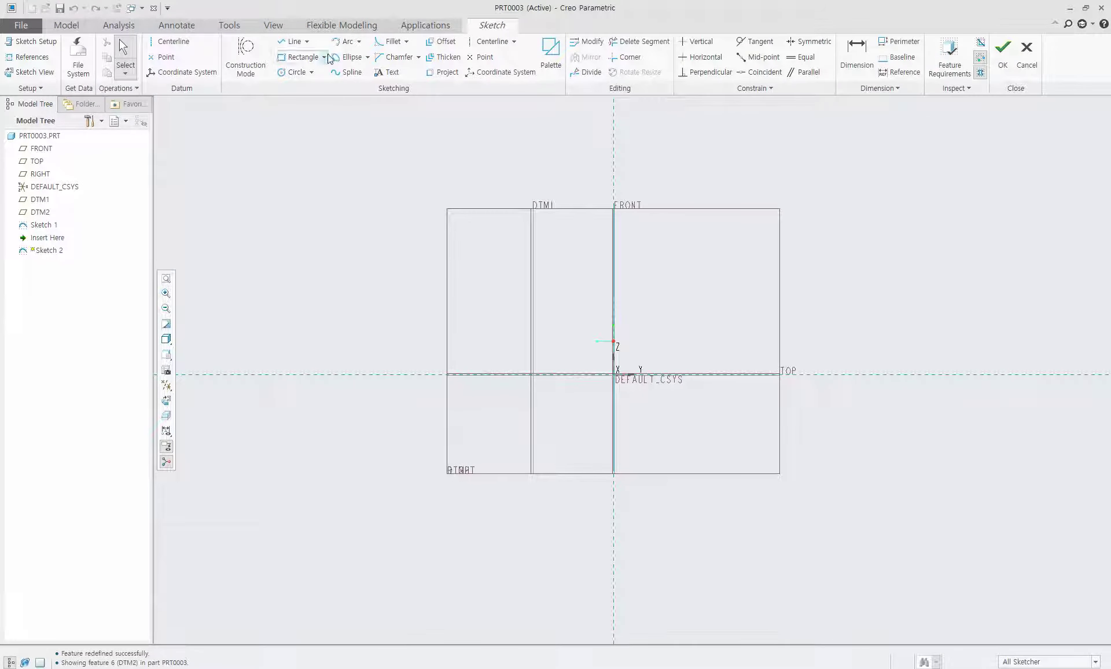
click(296, 74)
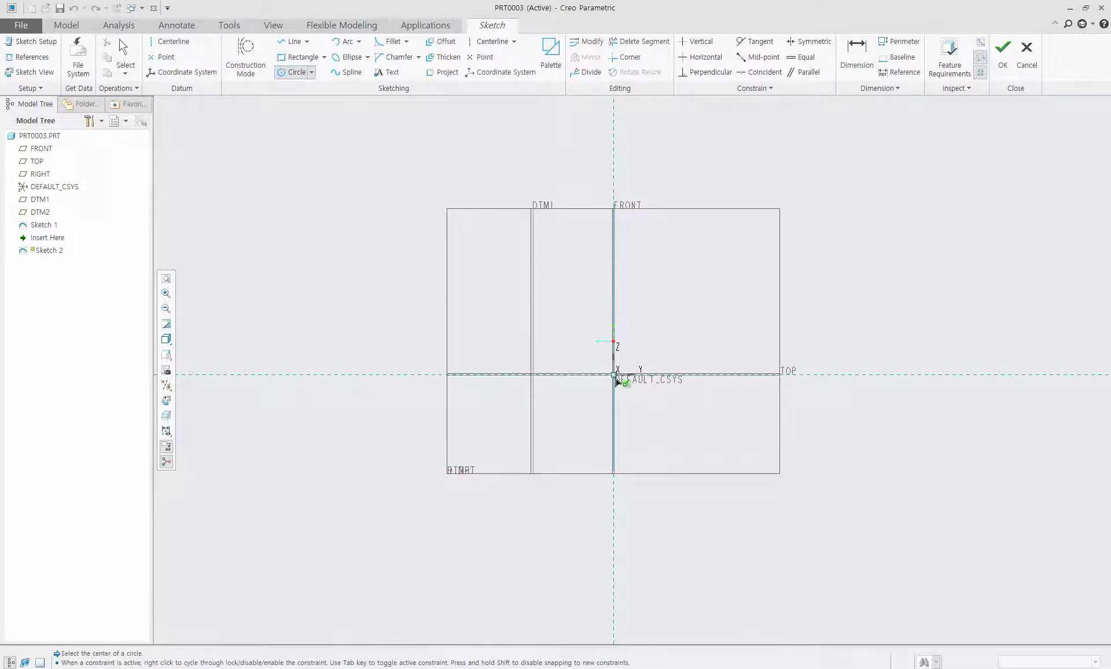
click(614, 374)
click(664, 449)
middle_click(728, 296)
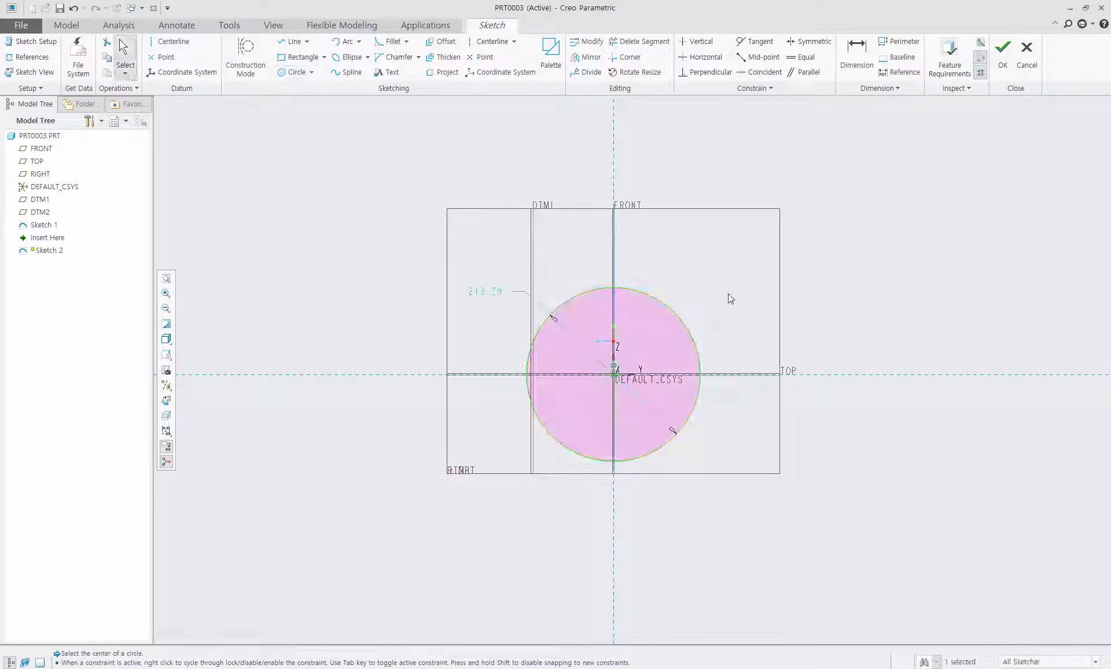
click(1002, 58)
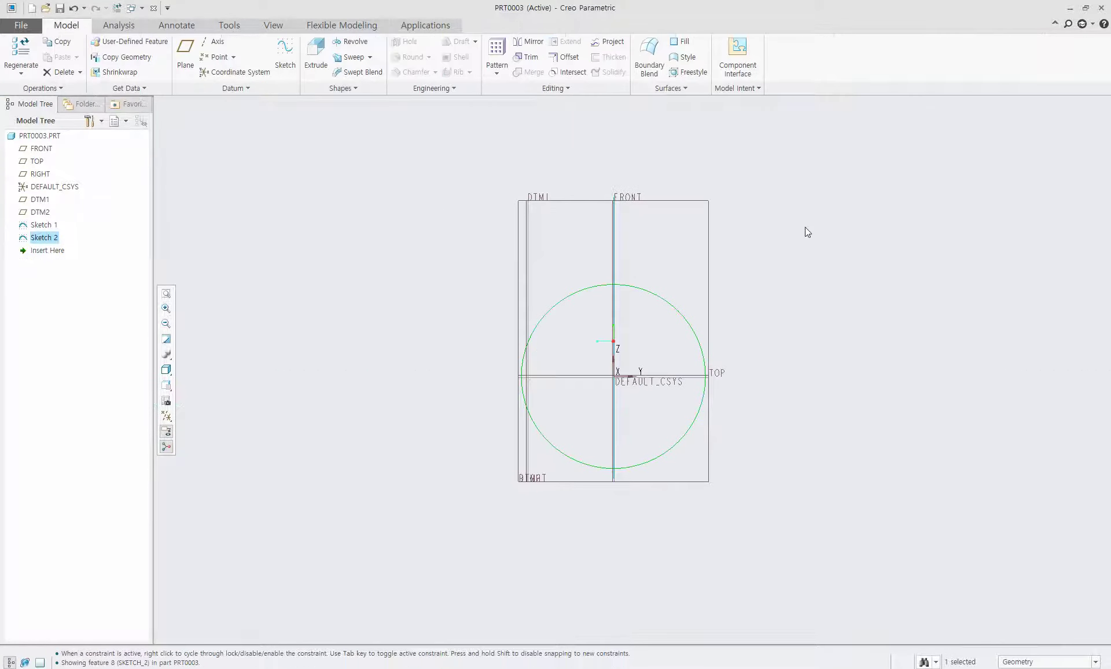
Orbit the model to an oblique 3D view of both sketches.
middle_drag(696, 371, 806, 397)
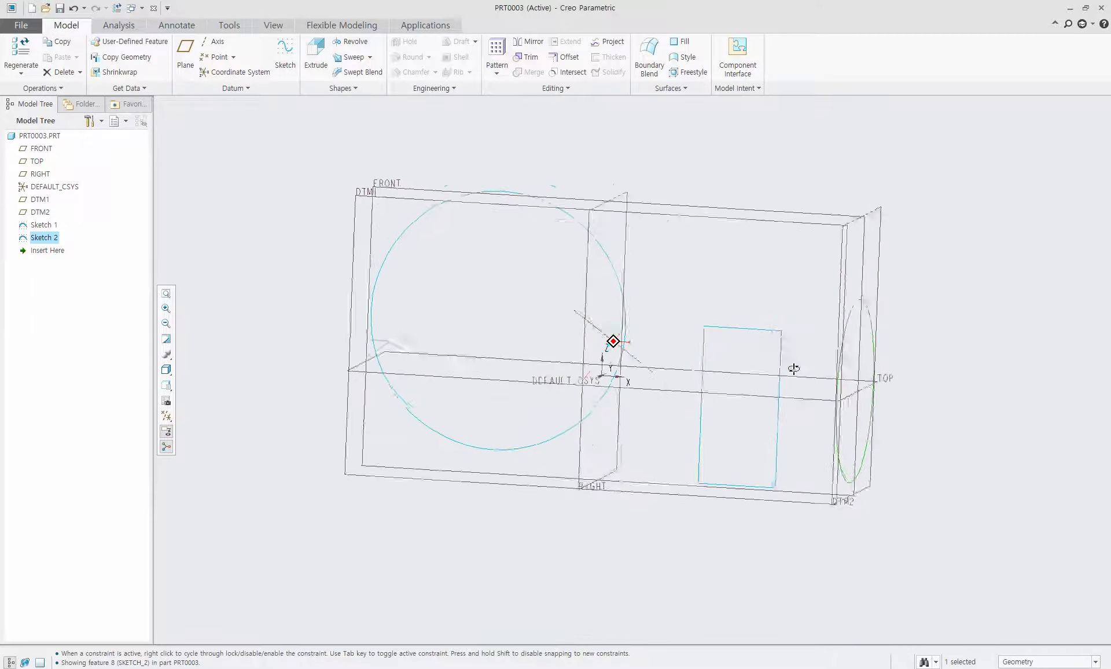
middle_drag(805, 396, 804, 377)
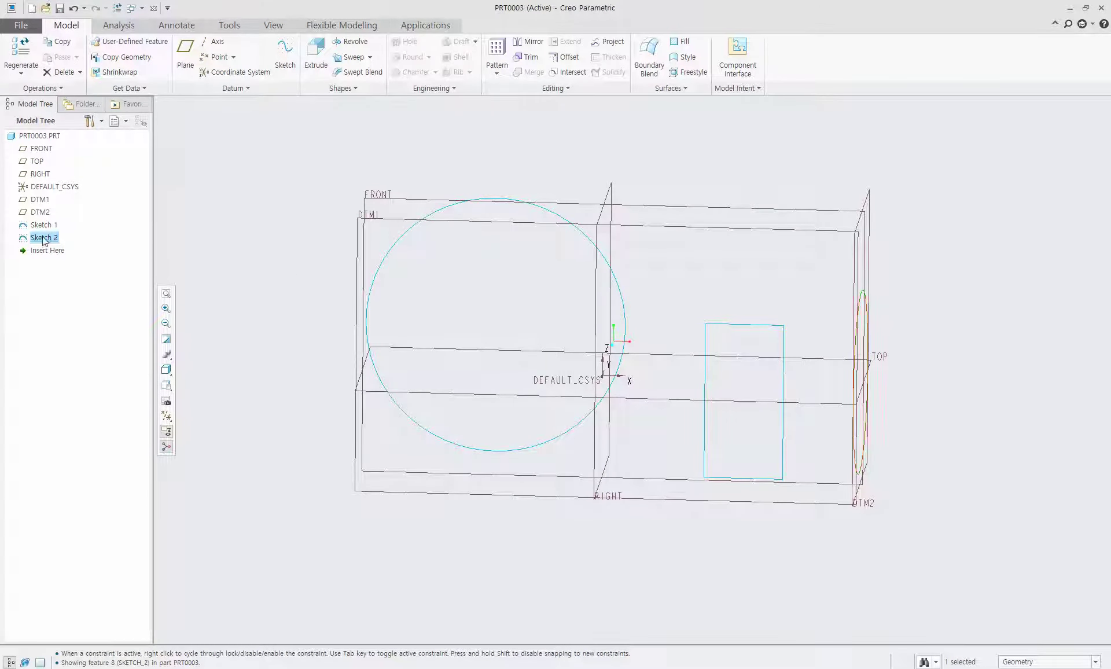
middle_drag(914, 290, 761, 310)
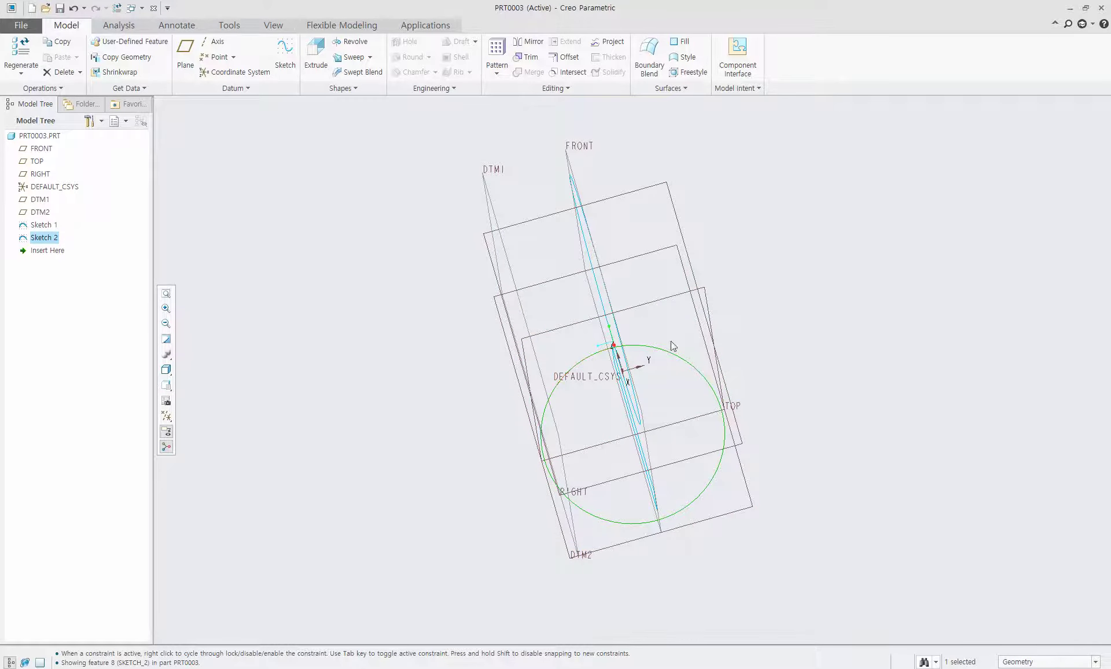
mouse_move(629, 505)
middle_down()
mouse_move(690, 426)
mouse_move(705, 489)
middle_up()
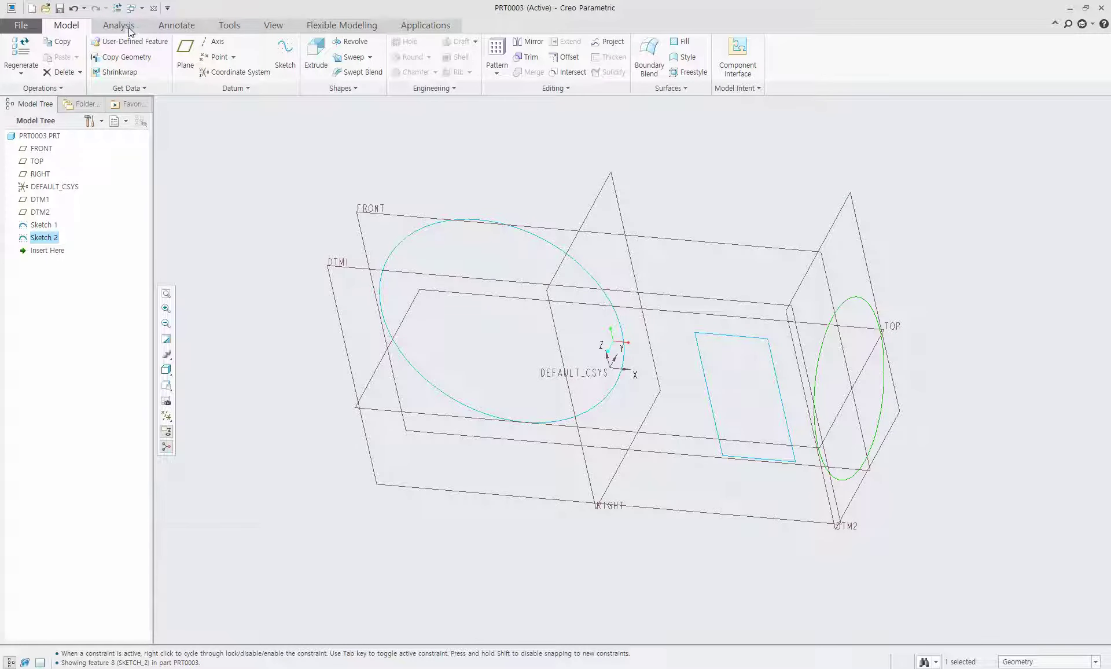
Turn off Plane Display so only the sketches and coordinate system show, then orbit the view.
click(129, 29)
click(283, 21)
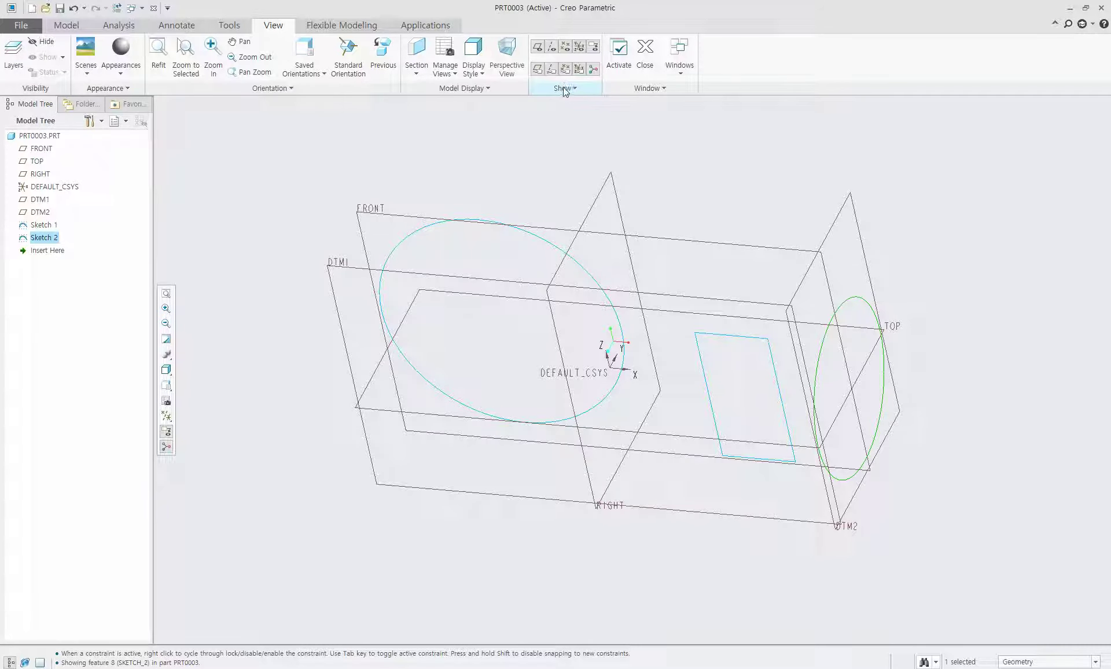
click(537, 47)
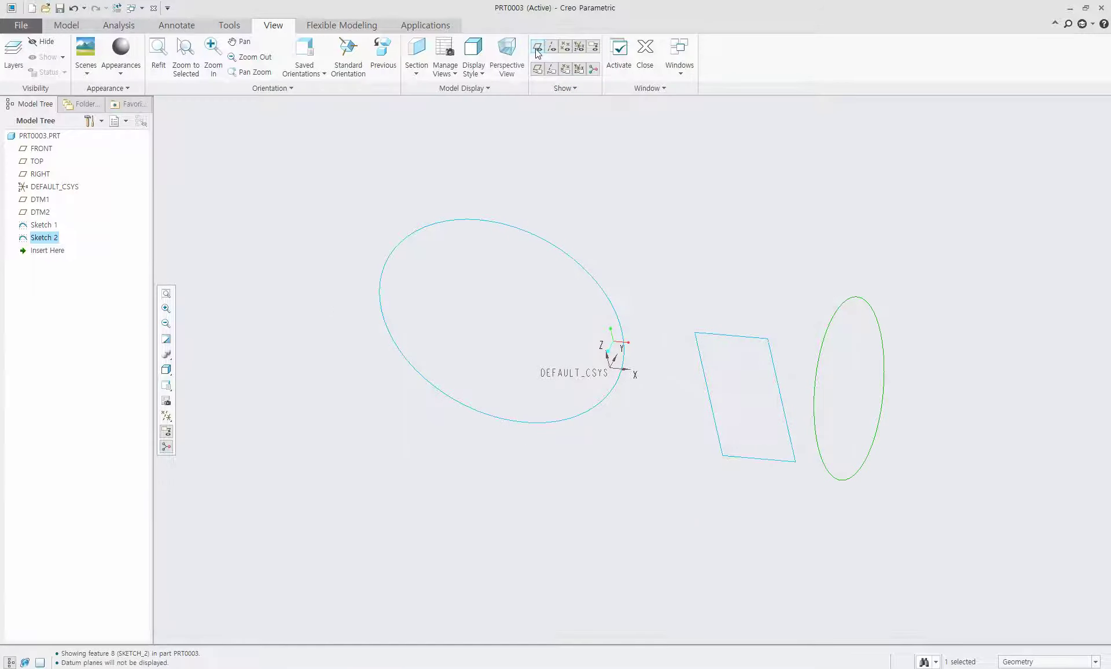
click(537, 51)
mouse_move(814, 351)
middle_down()
mouse_move(527, 478)
mouse_move(677, 421)
mouse_move(576, 404)
mouse_move(686, 513)
mouse_move(711, 405)
mouse_move(671, 439)
middle_up()
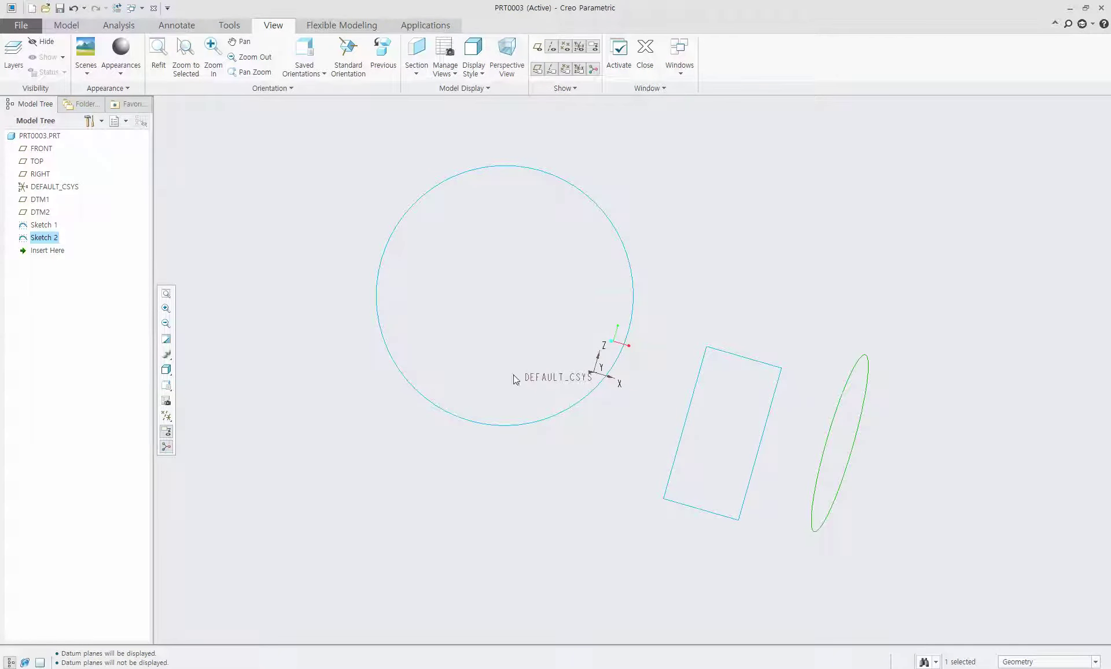
click(230, 25)
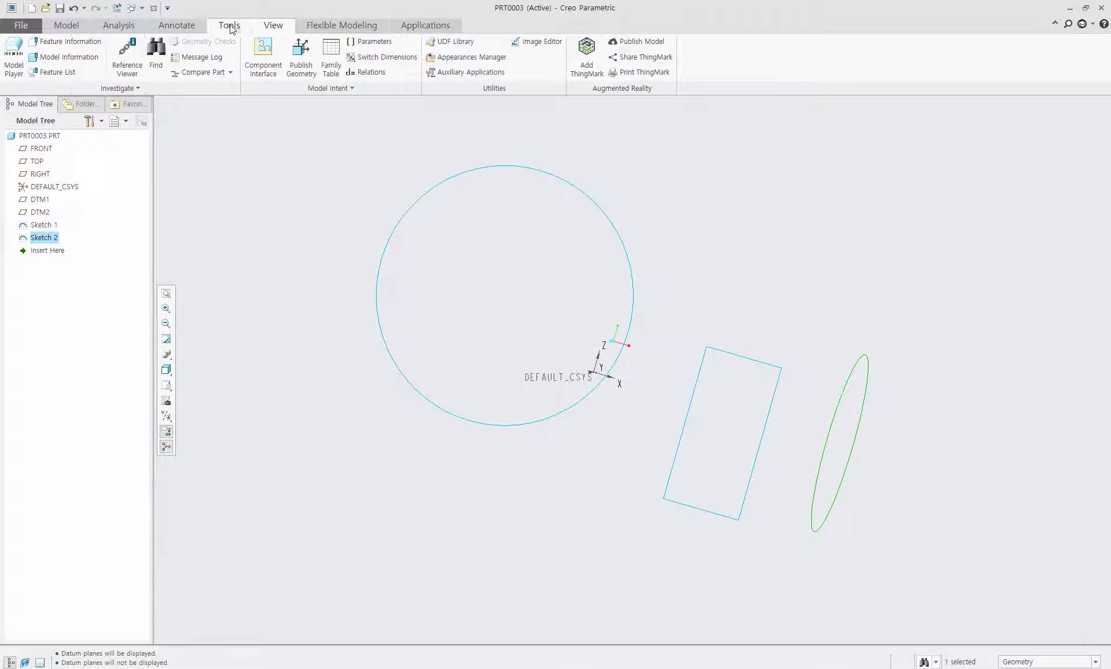
click(188, 26)
click(118, 24)
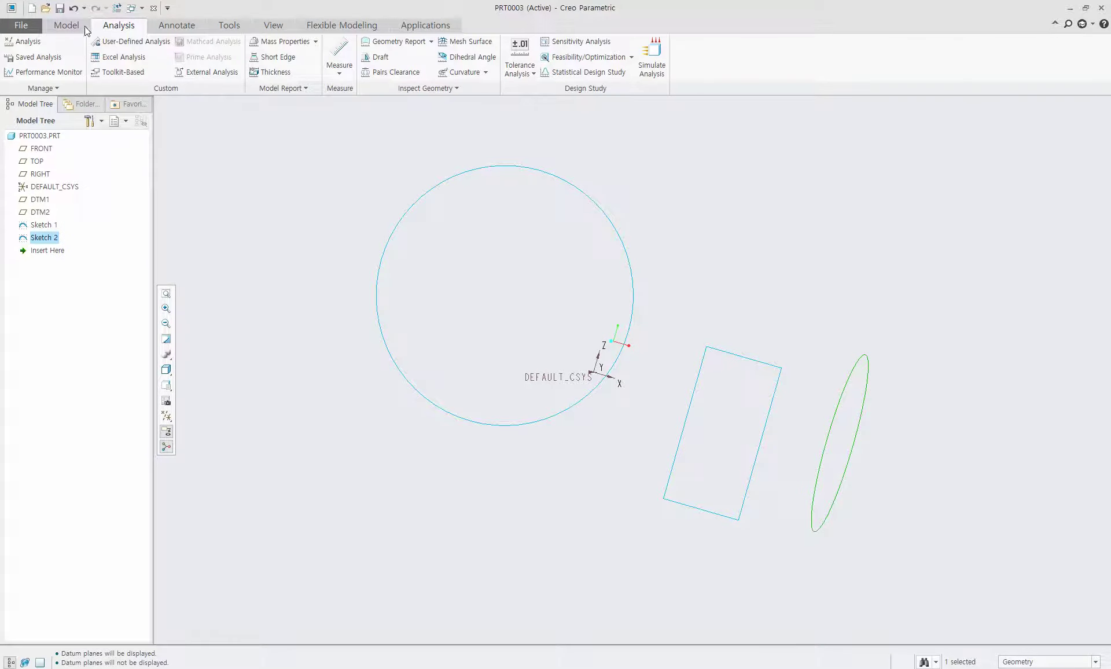
click(85, 26)
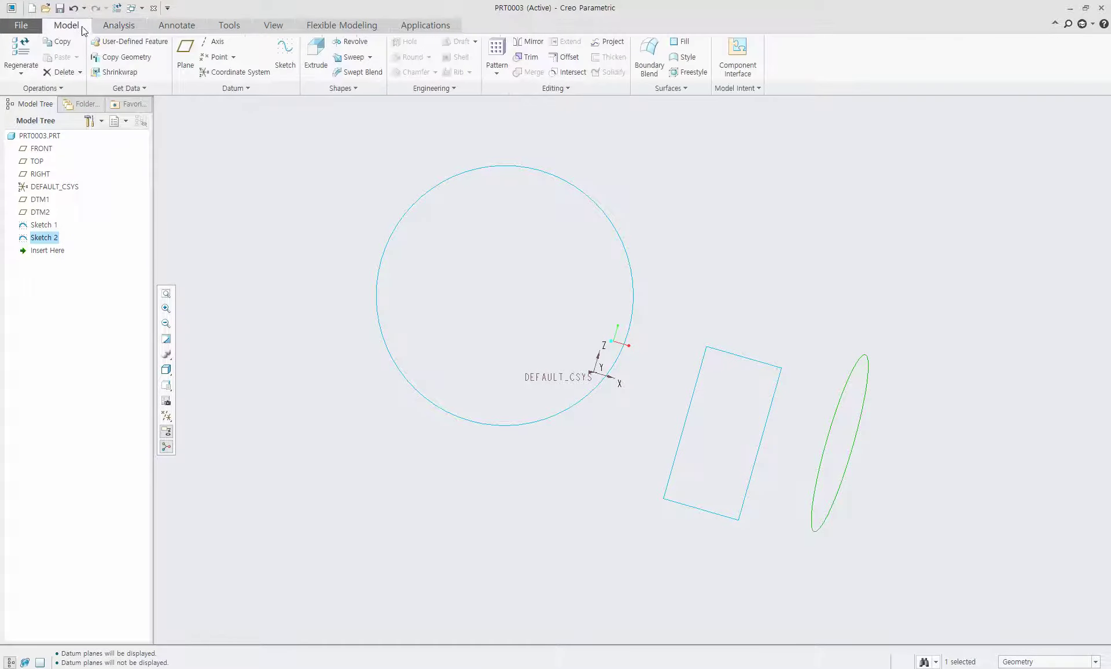
Cancel the new sketch and reopen Sketch 1 through Edit Definition.
click(285, 48)
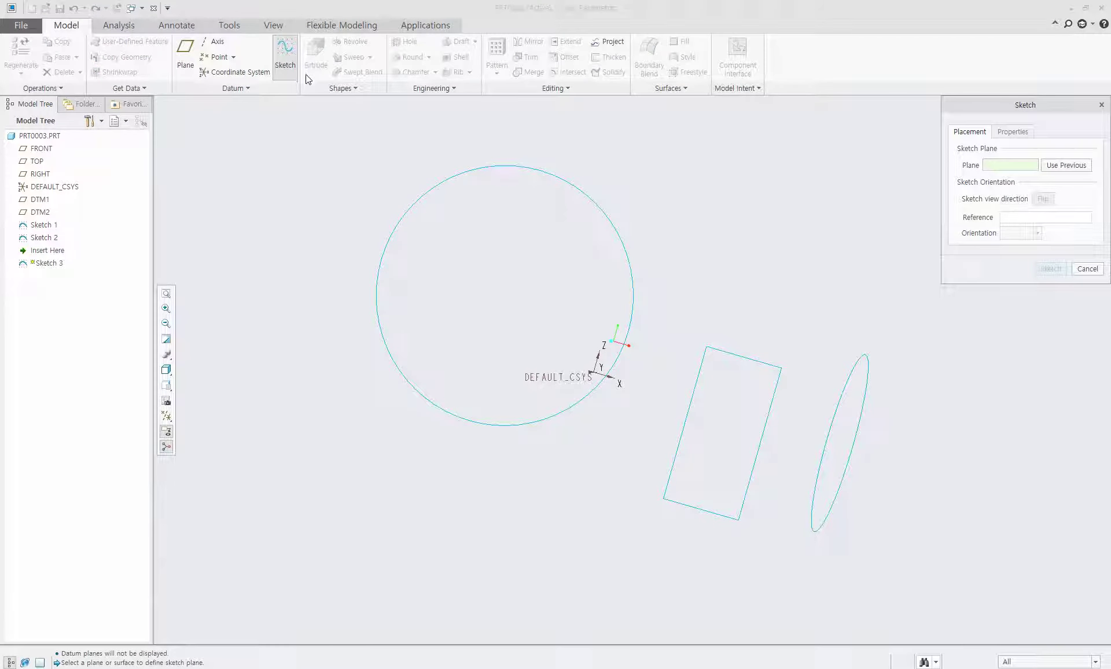
click(1082, 271)
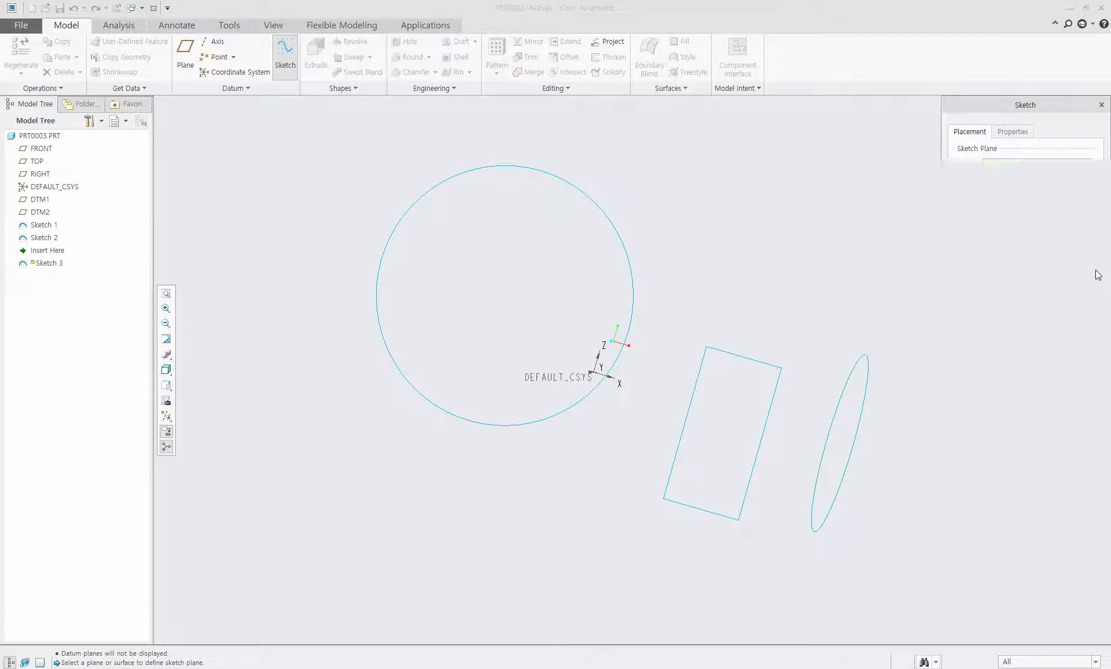
click(45, 224)
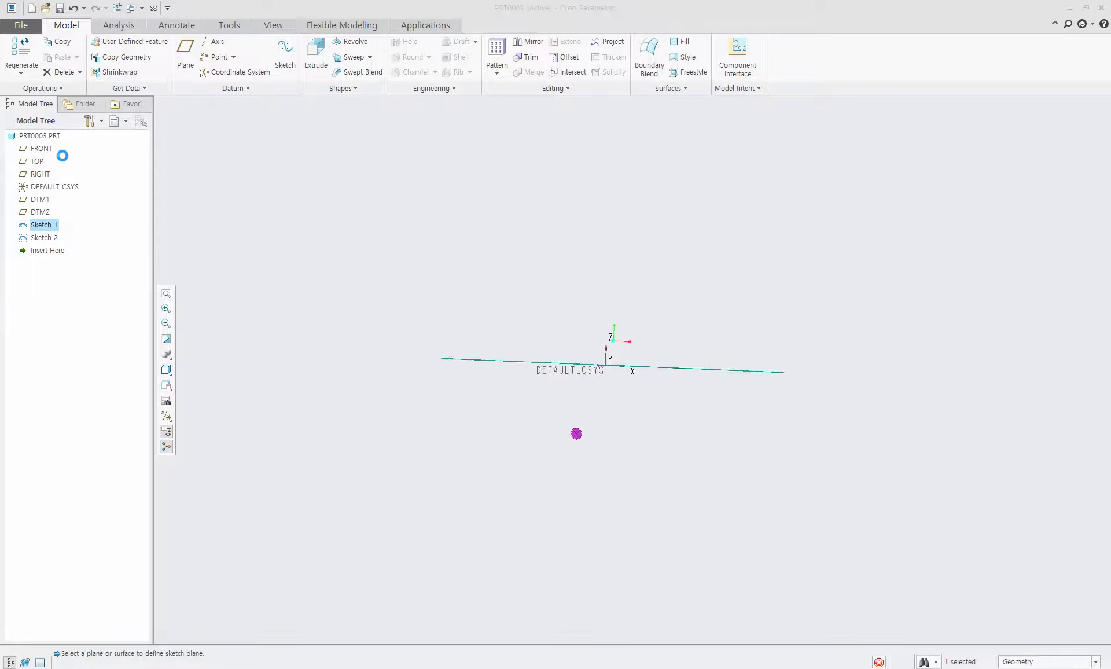
click(65, 153)
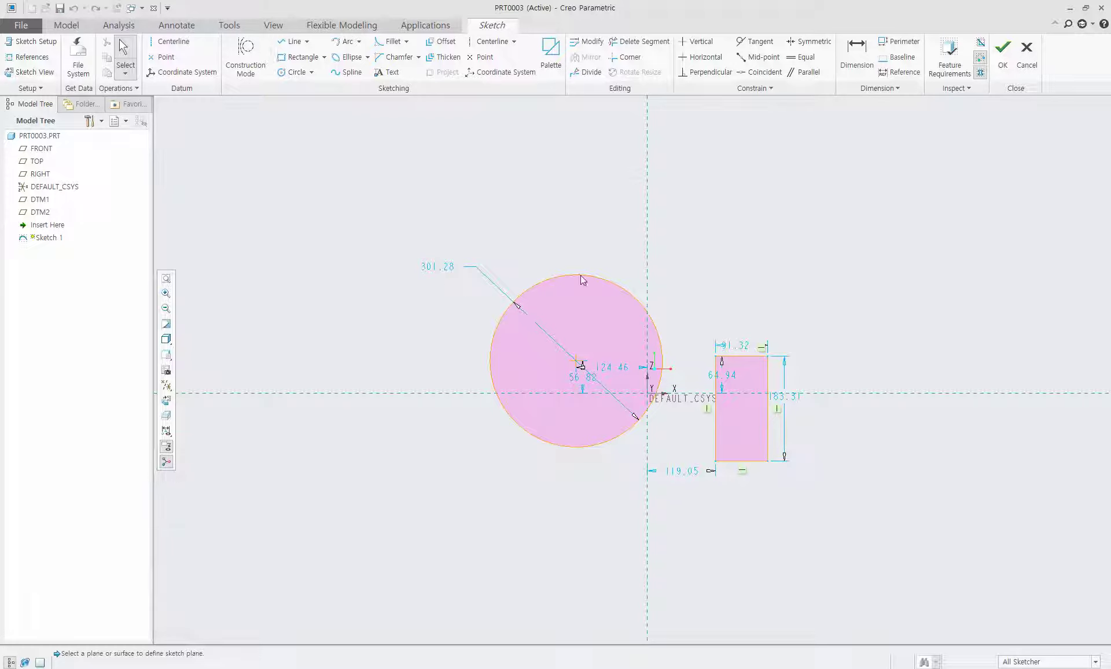
Place the text 'Made in Korea' above the circle, then begin a second text at the rectangle top.
click(389, 79)
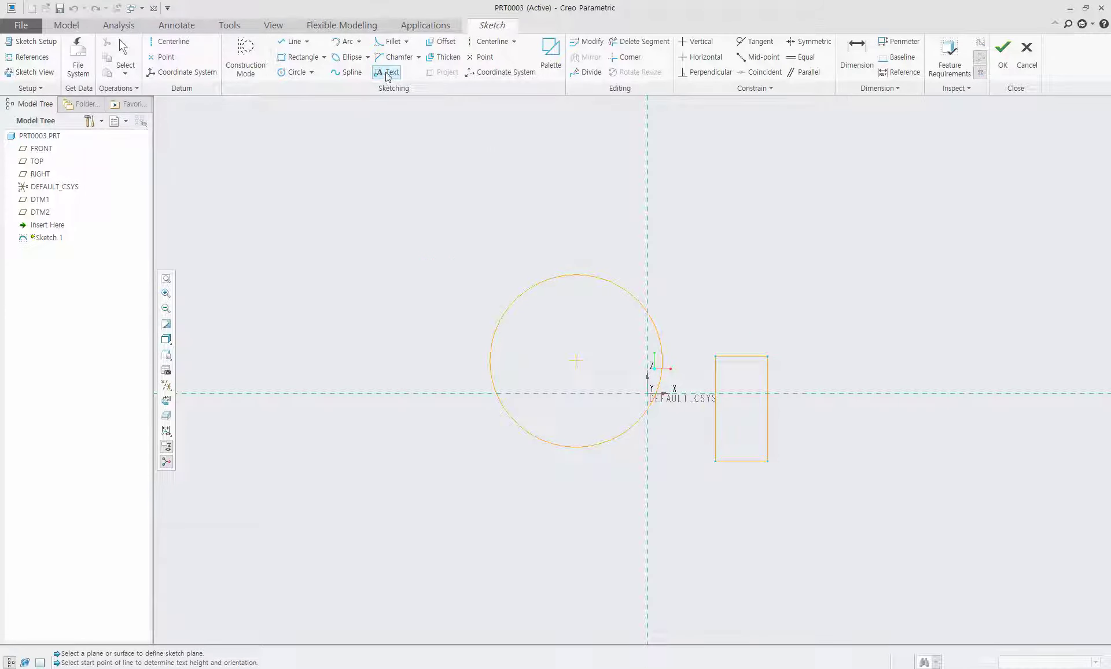
click(556, 278)
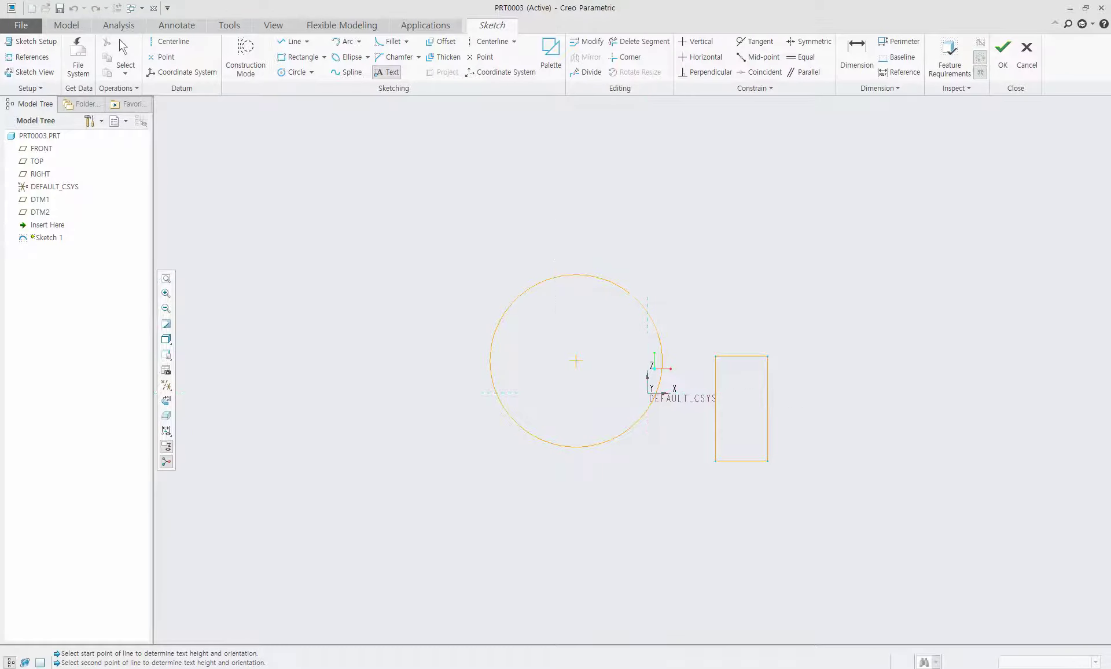
click(715, 356)
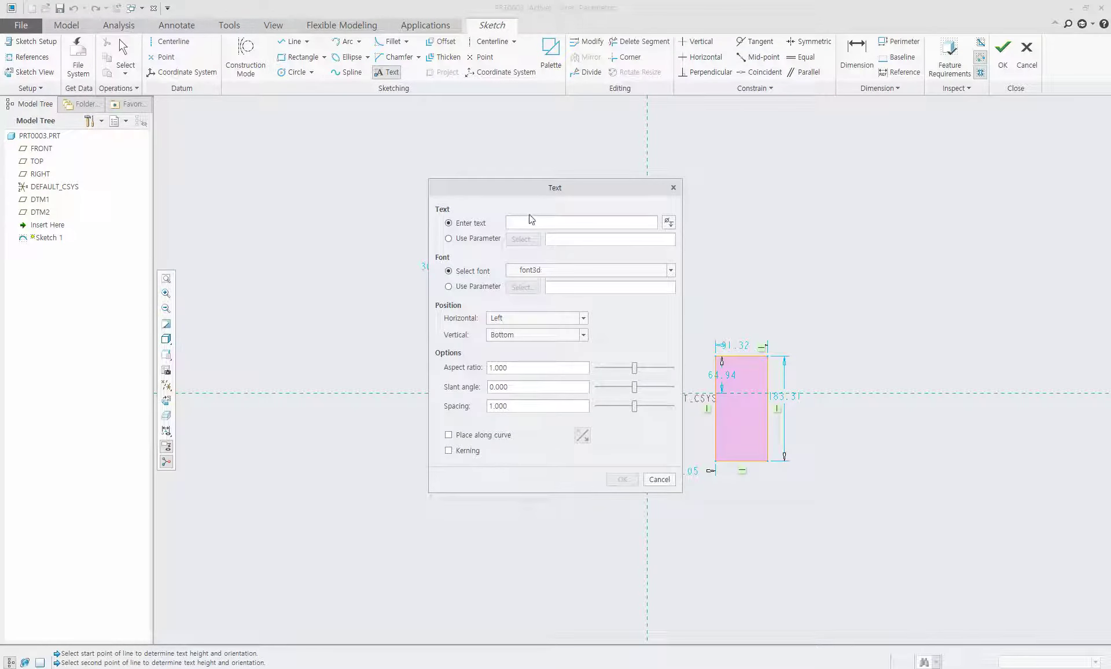
drag(578, 189, 435, 191)
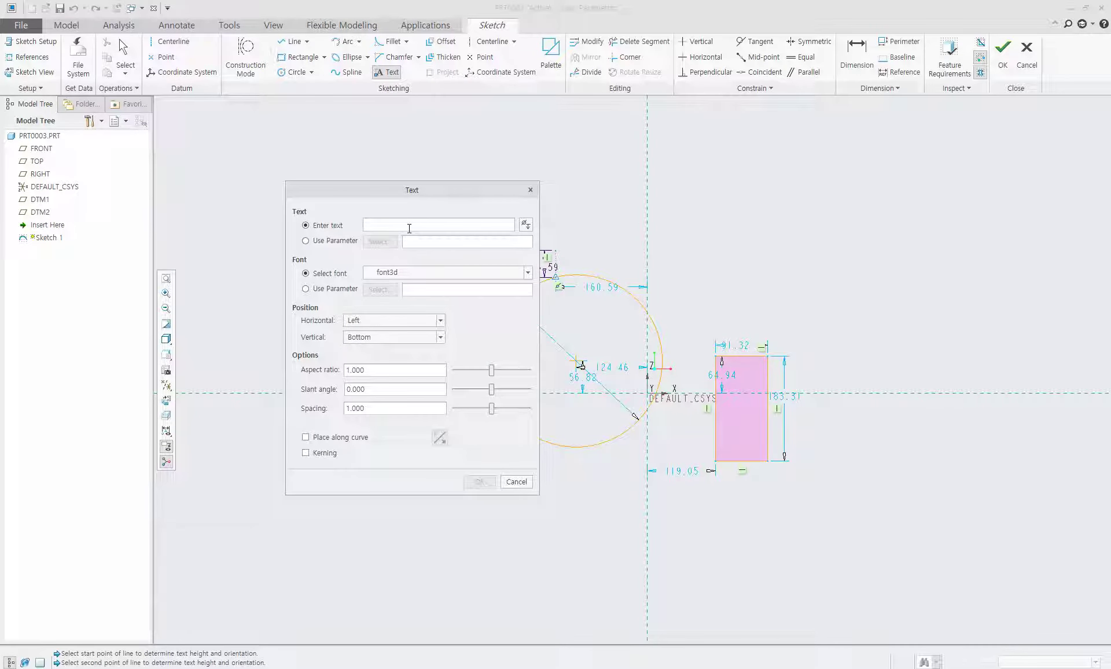
text(Made)
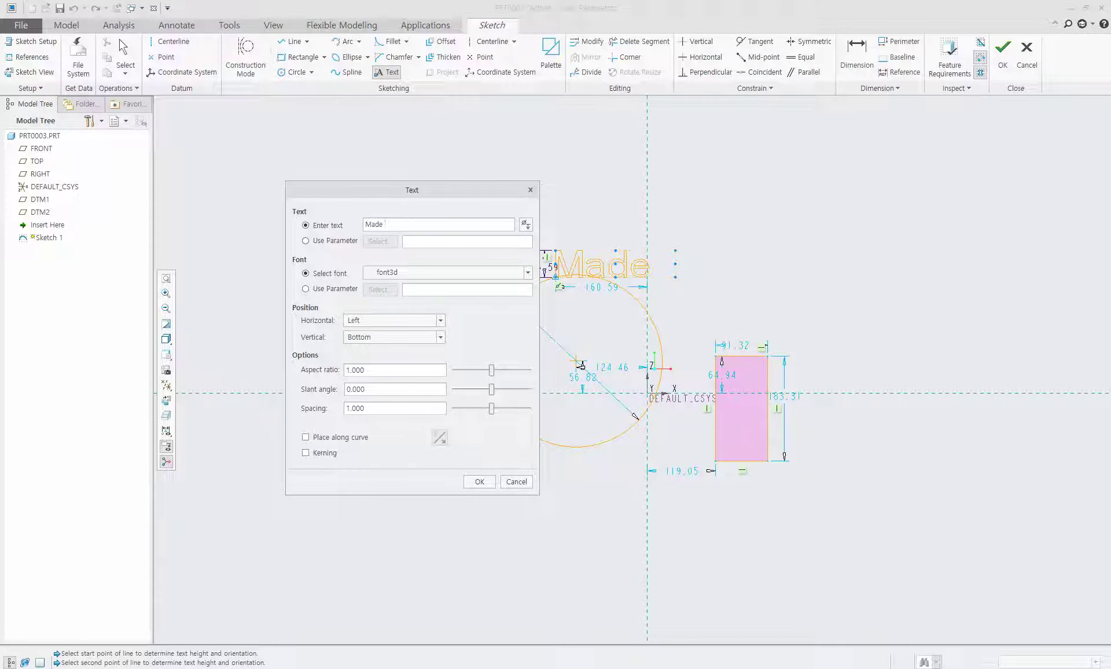
text( in Korea)
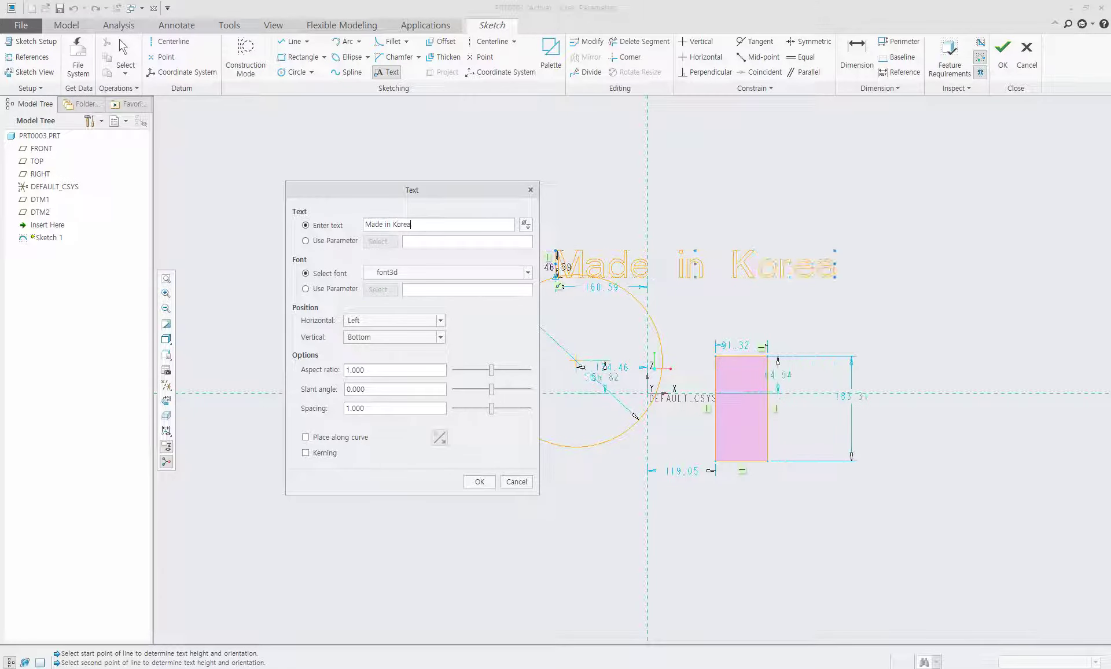
click(480, 482)
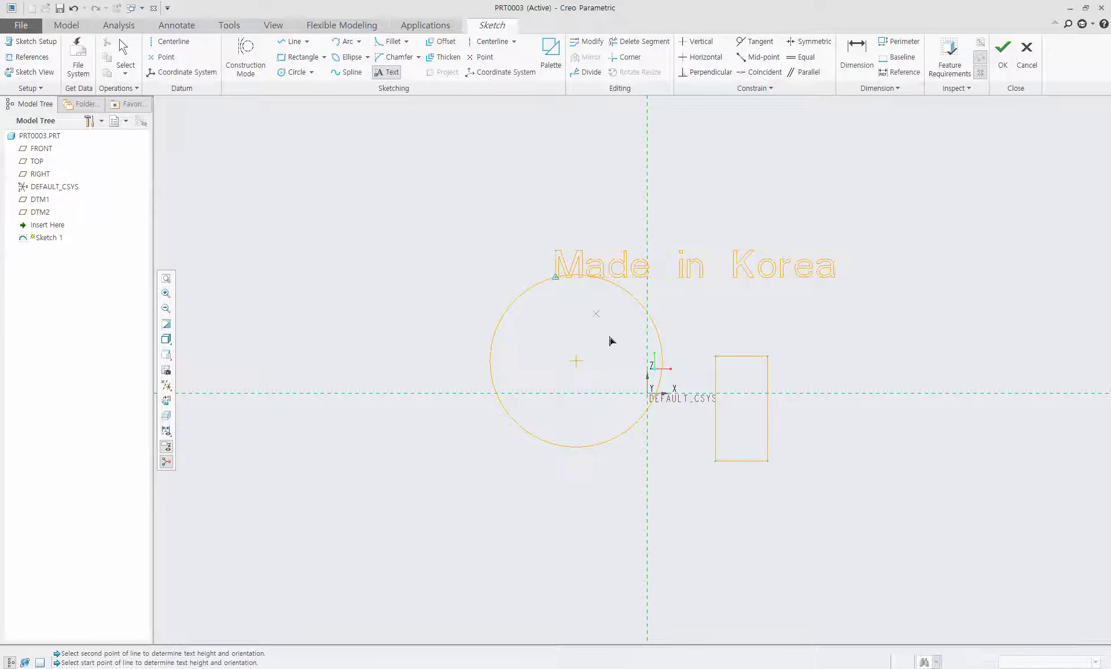
click(732, 358)
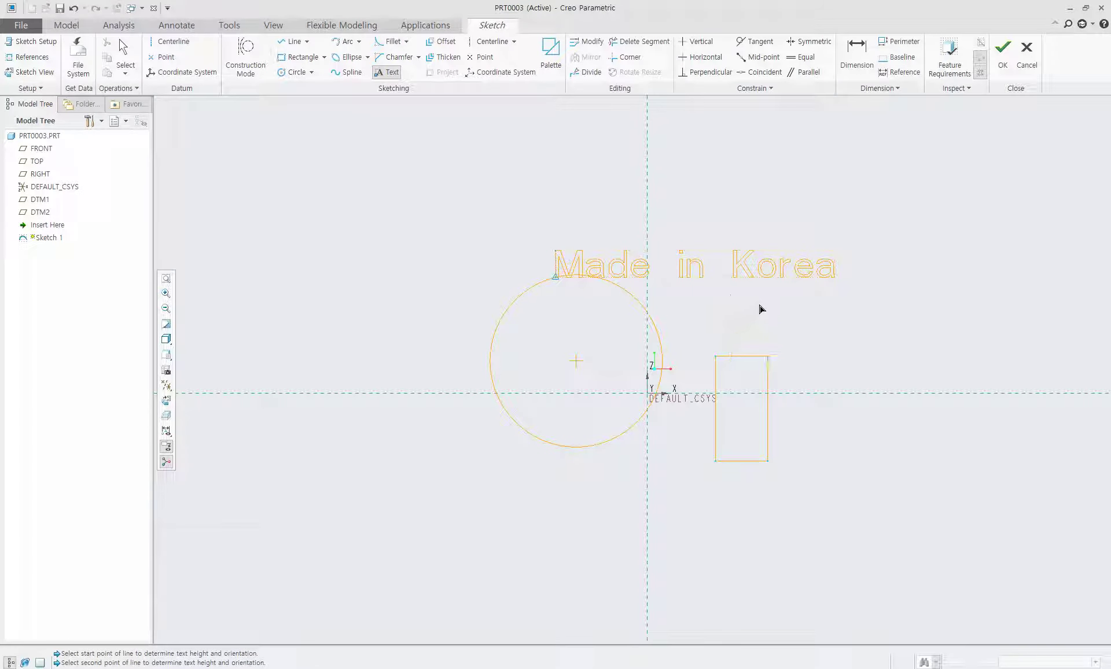
scroll(738, 339, down, 1)
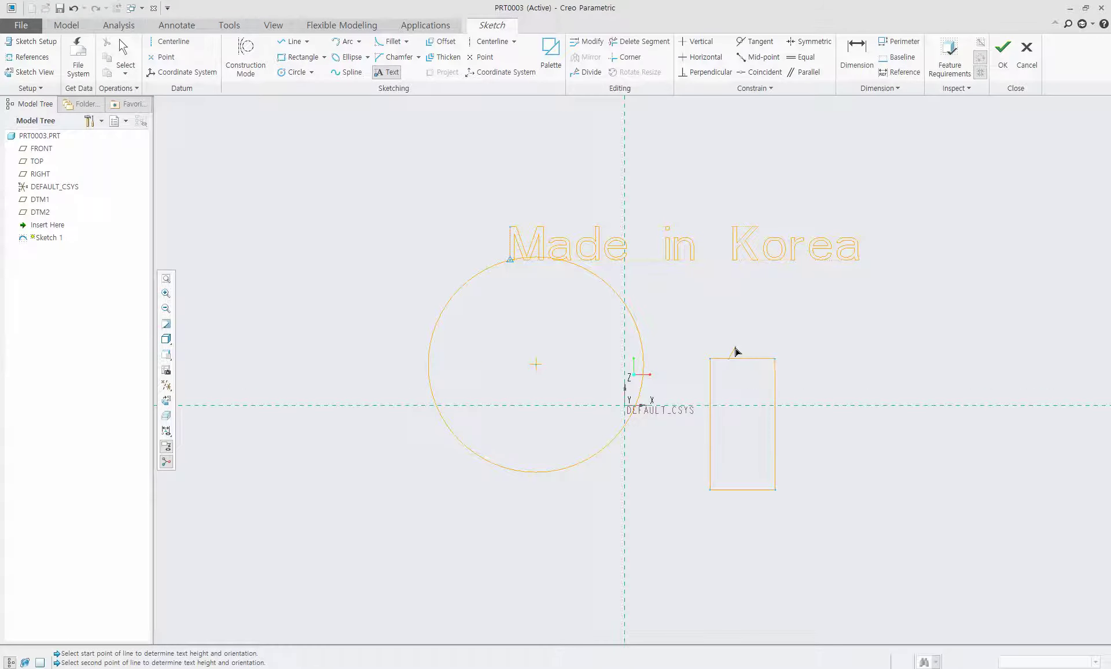
Enter the '3D CAD Tutor' text and, after trying several fonts, set its font to font3d.
click(729, 379)
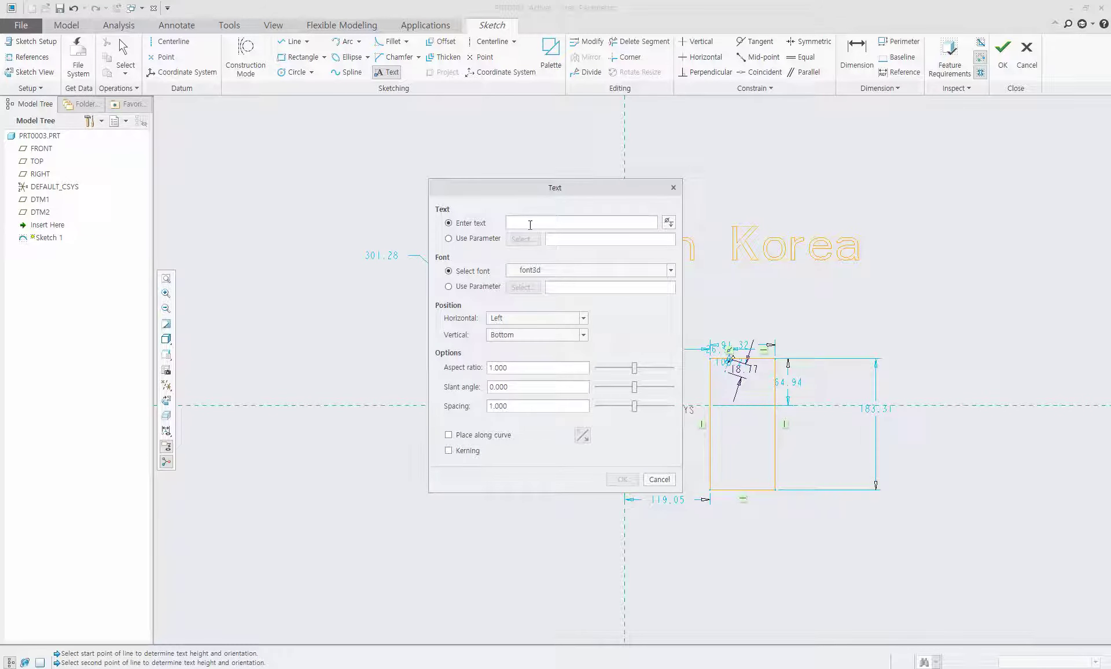
text(3)
text(D C)
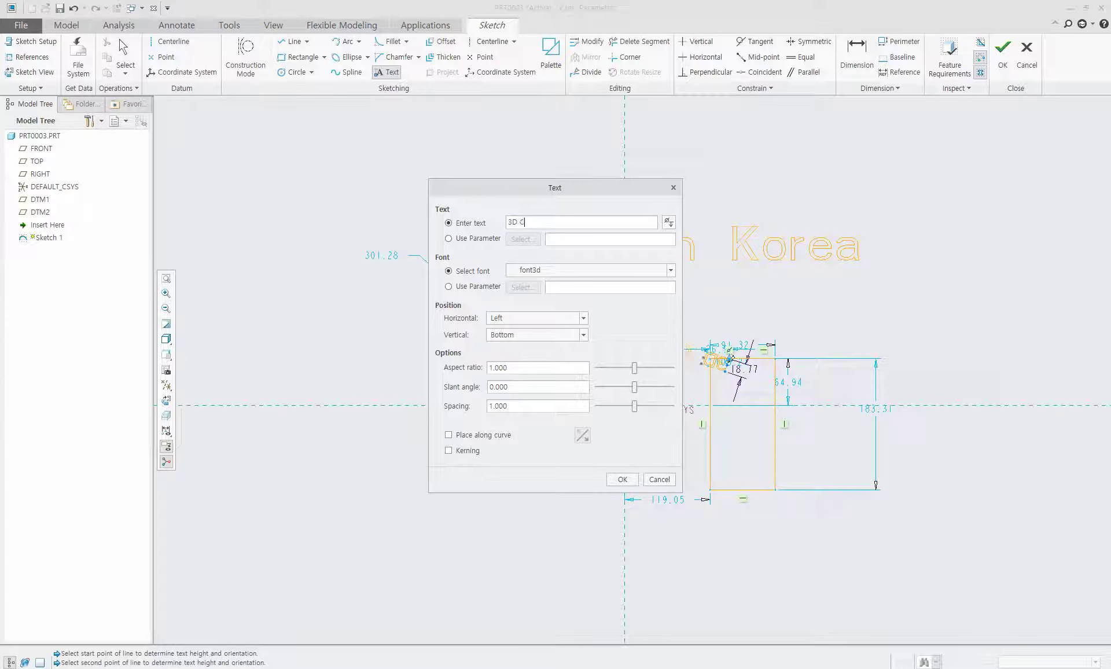
text(AD Tut)
text(o)
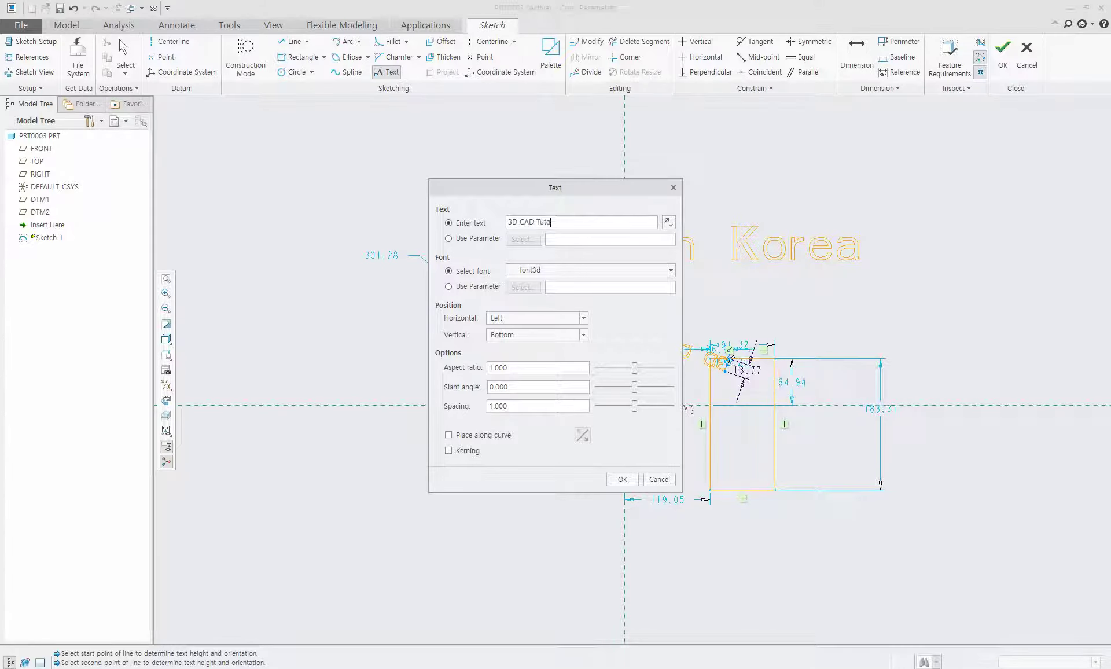
text(r)
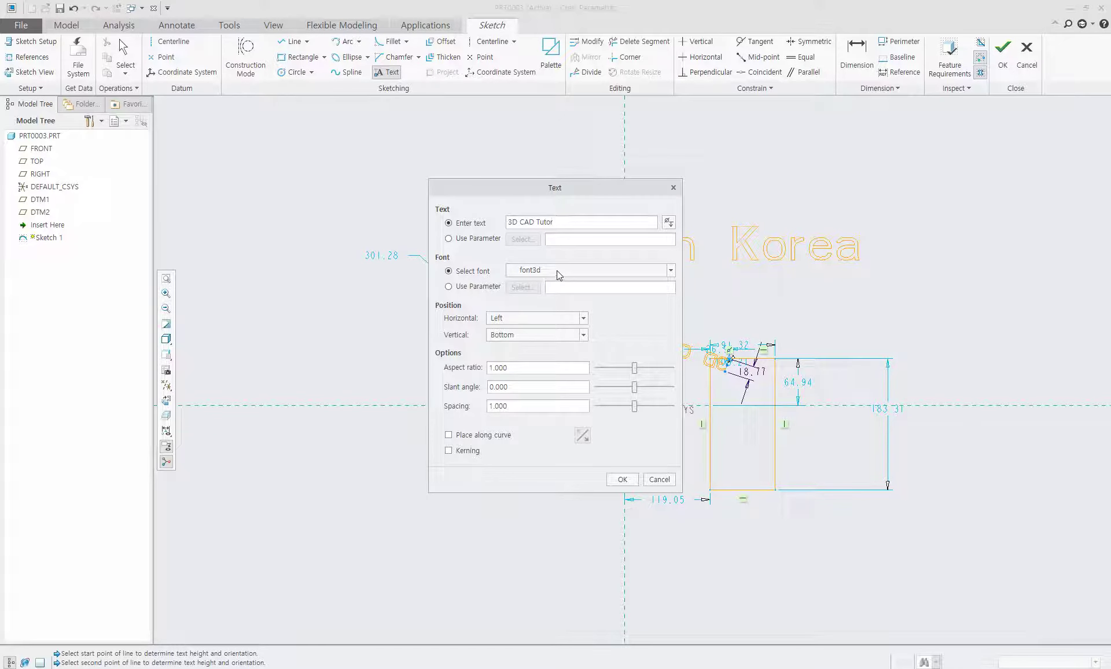
click(583, 273)
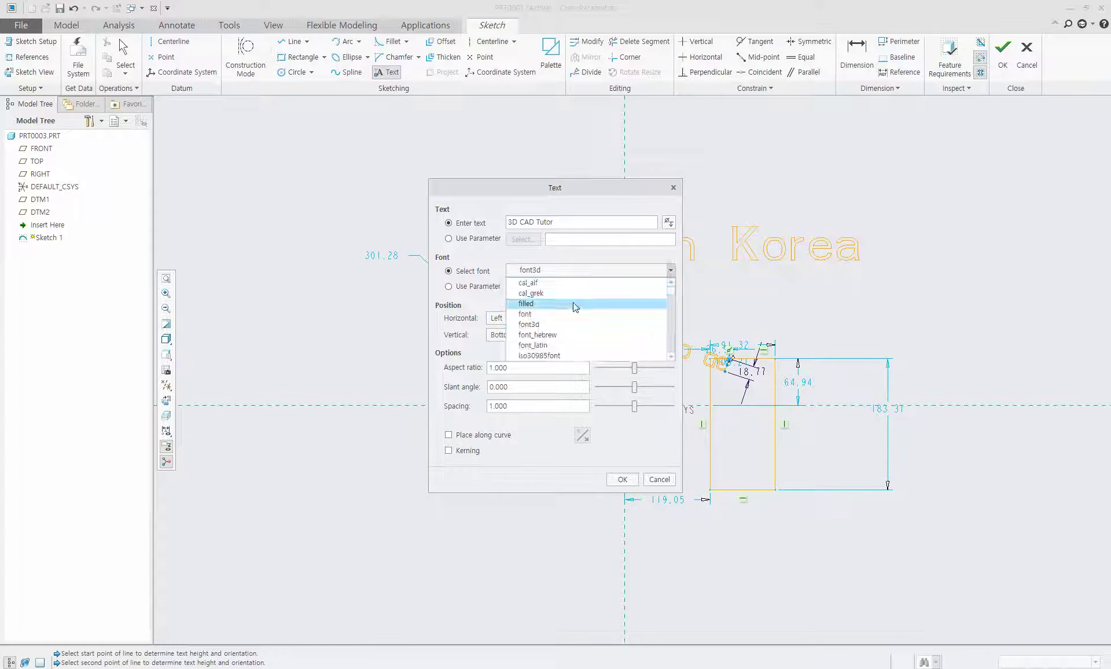
click(573, 305)
click(569, 282)
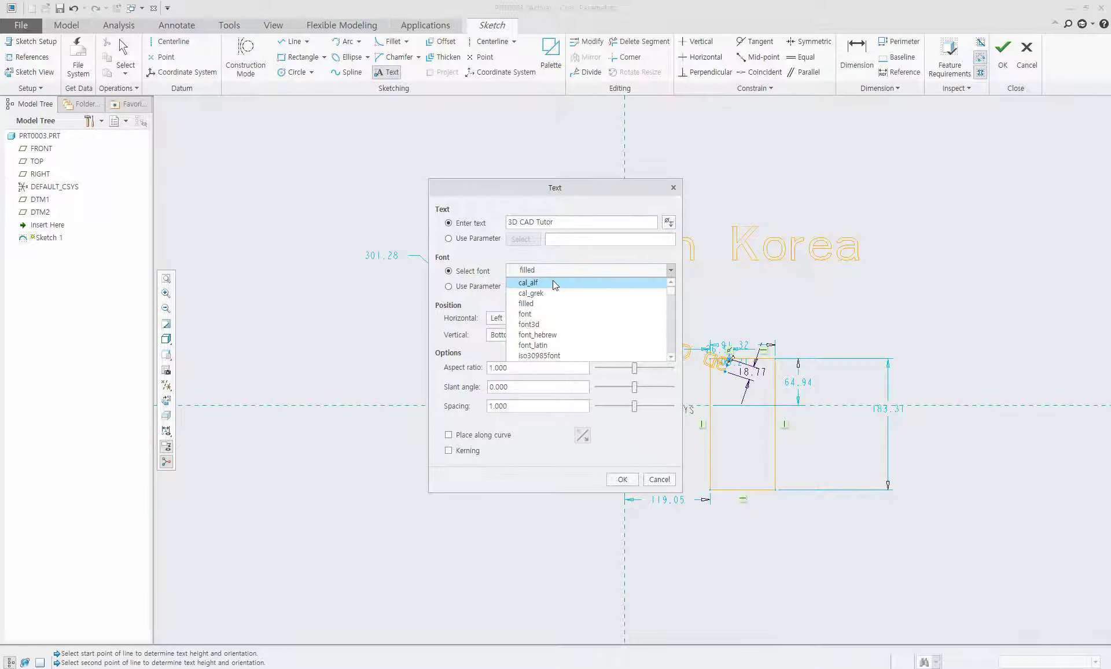
click(561, 338)
click(569, 270)
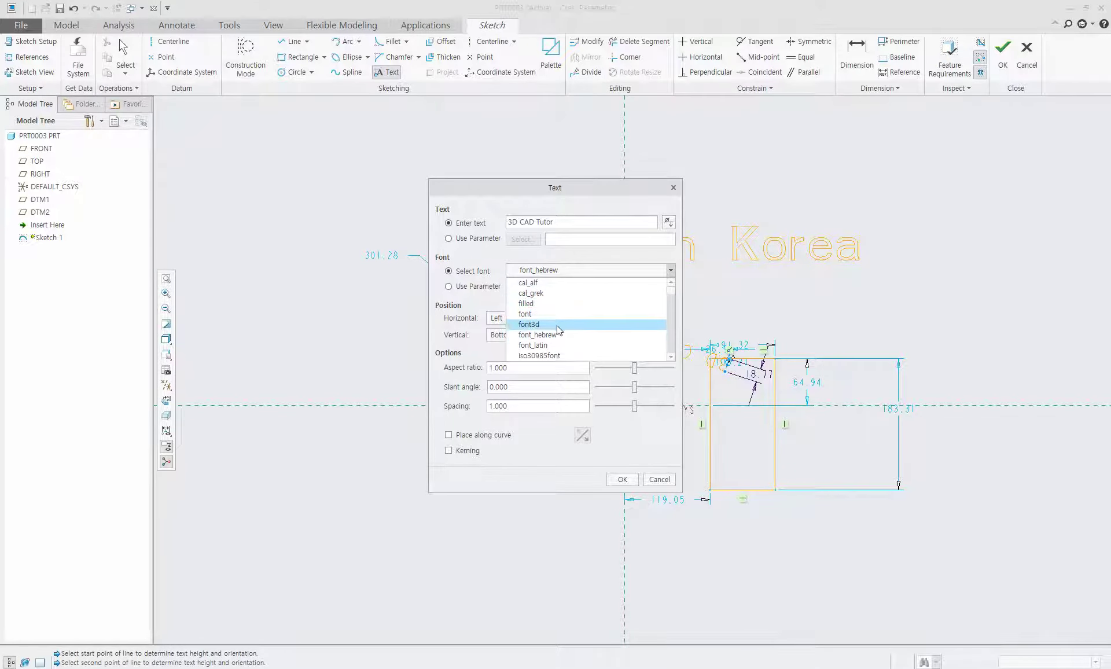
click(557, 355)
click(568, 271)
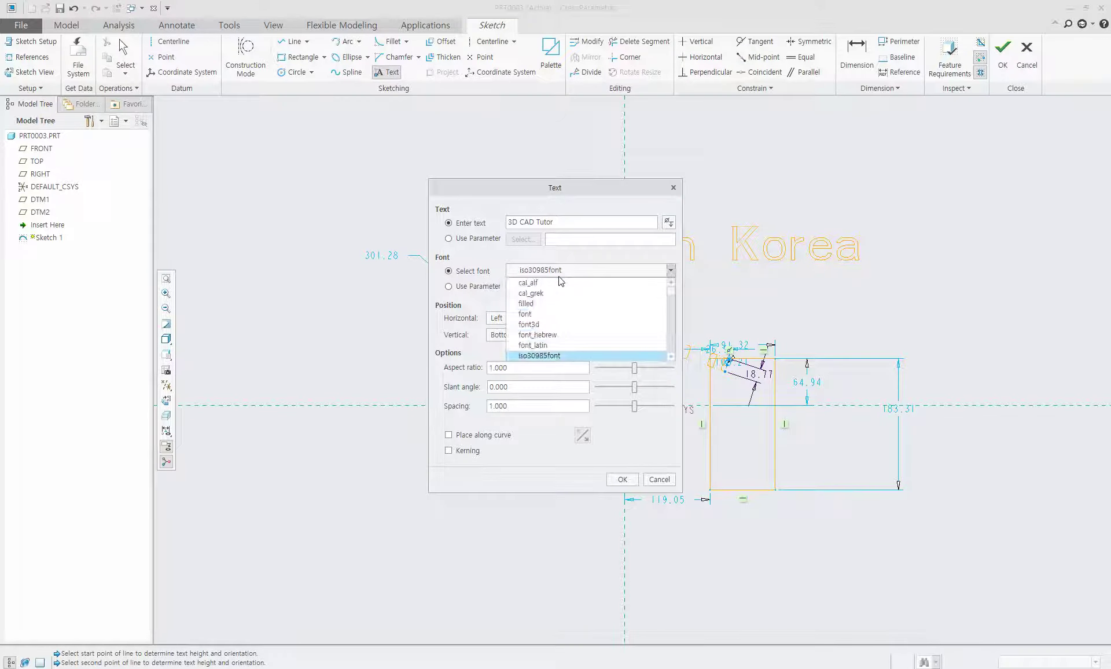
click(569, 324)
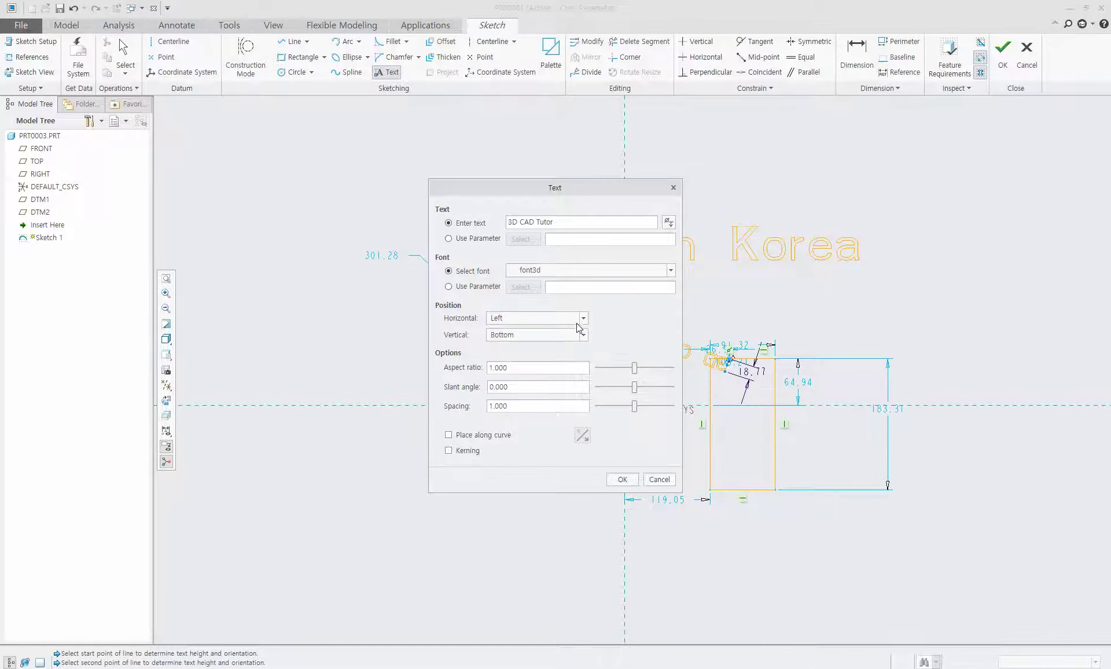
click(581, 319)
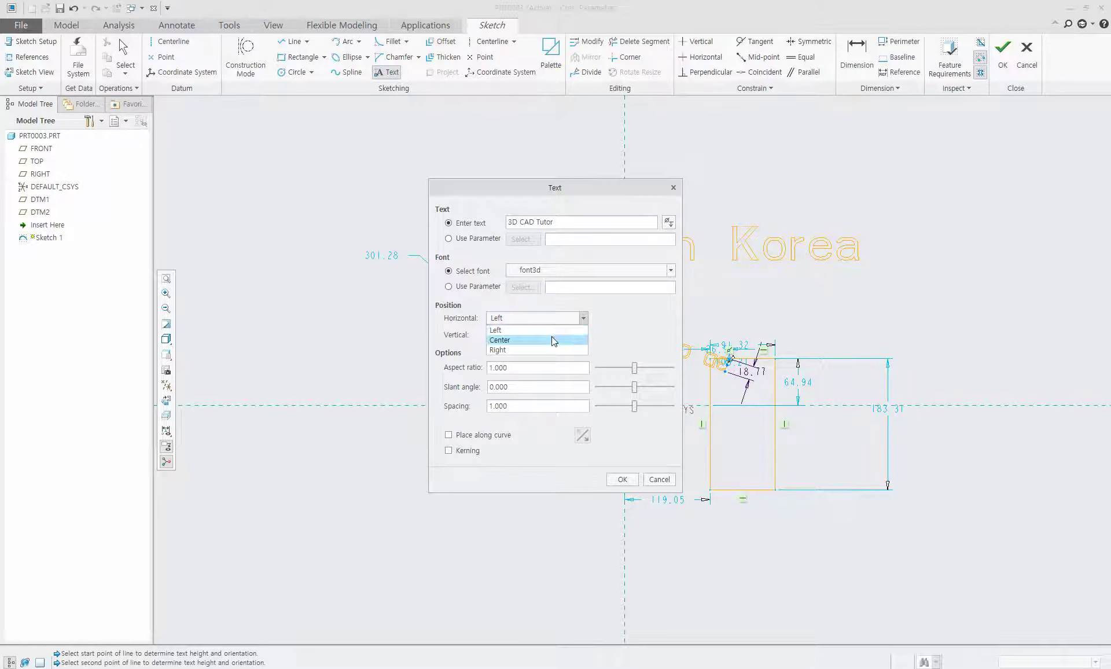
Set the text's horizontal alignment to Right.
click(548, 345)
click(548, 320)
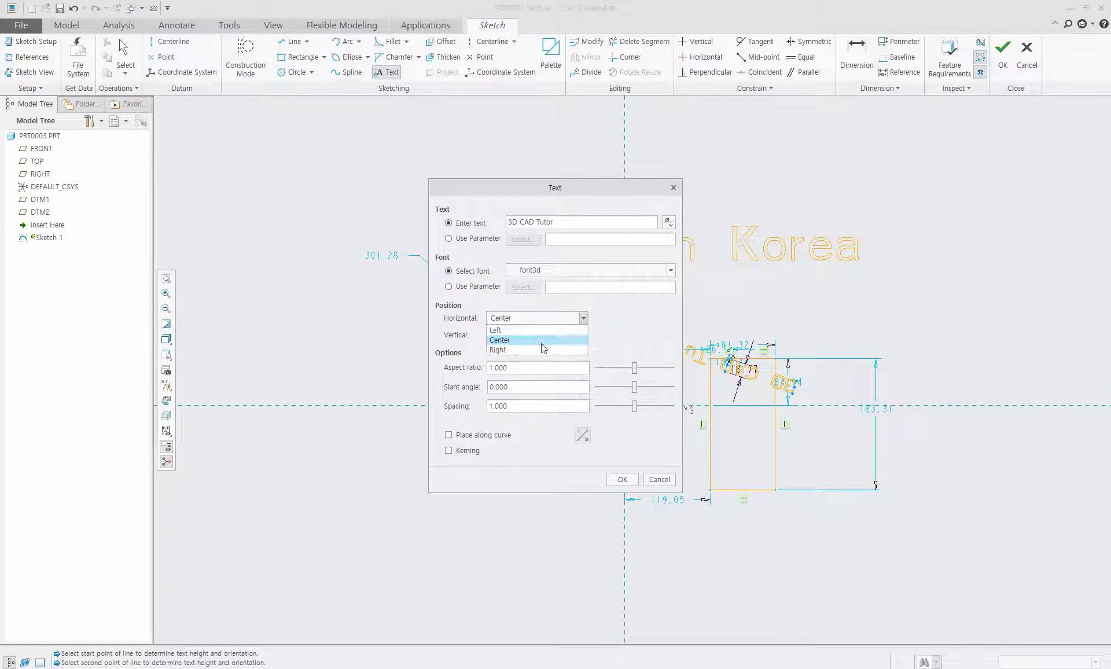
click(540, 349)
click(540, 318)
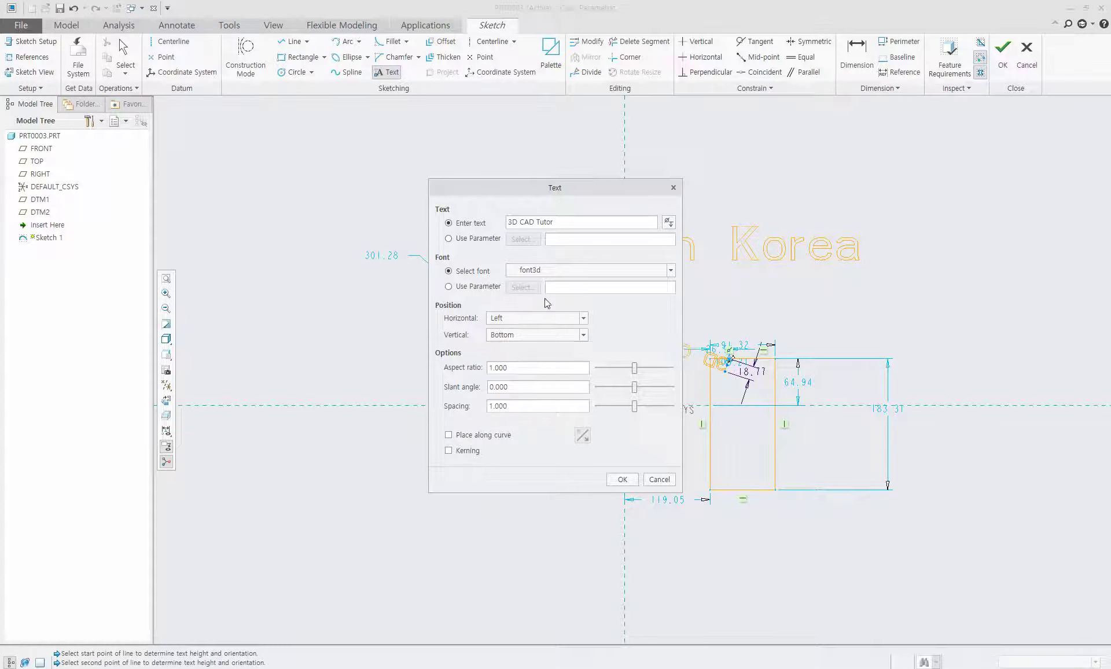
click(538, 317)
click(543, 346)
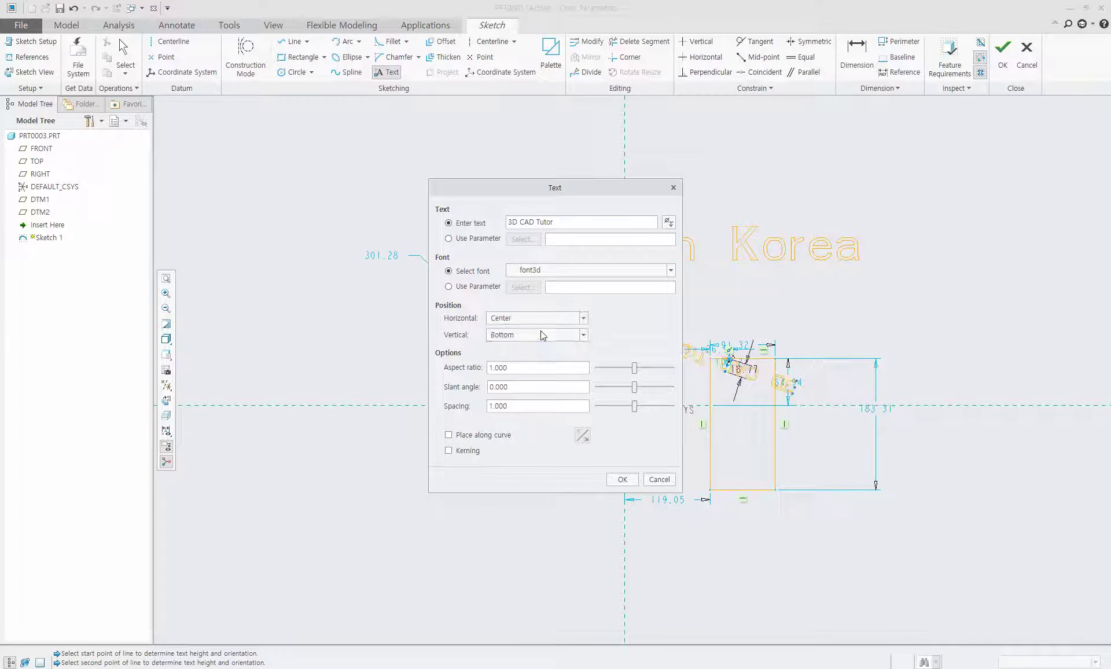
click(543, 321)
click(540, 350)
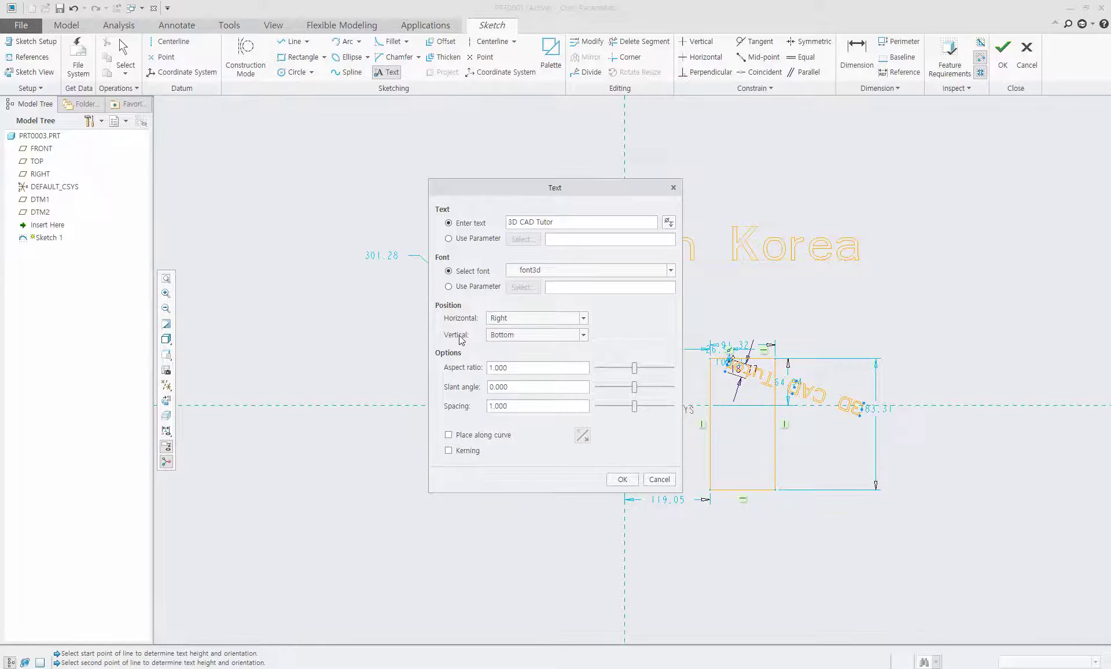
Set the text's vertical alignment to Top.
click(515, 336)
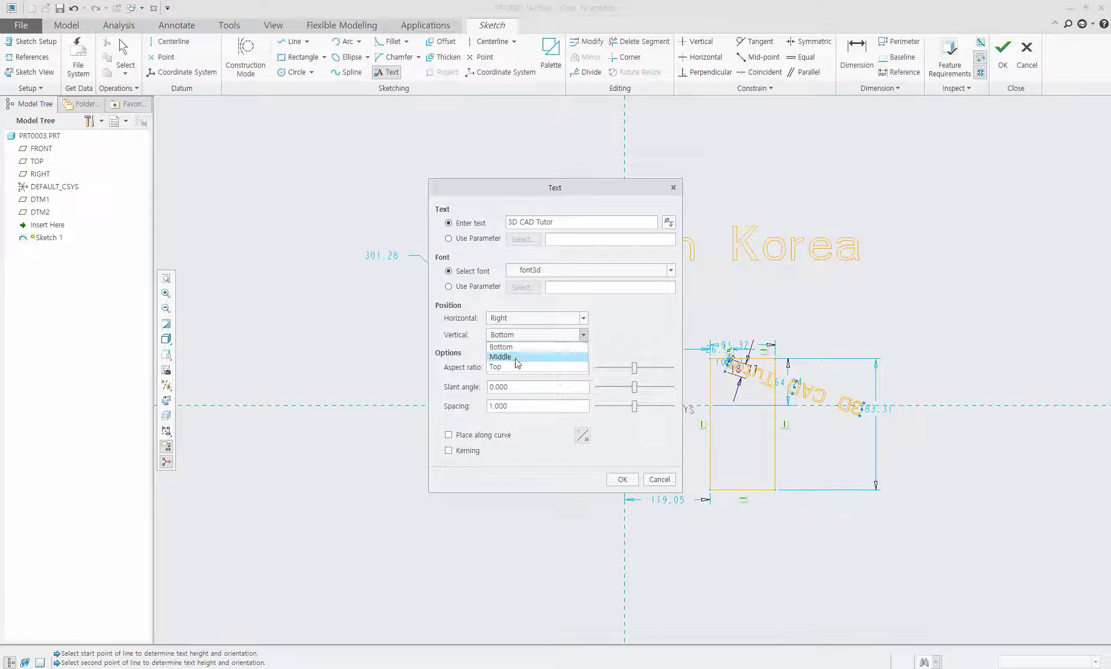
click(516, 357)
click(513, 336)
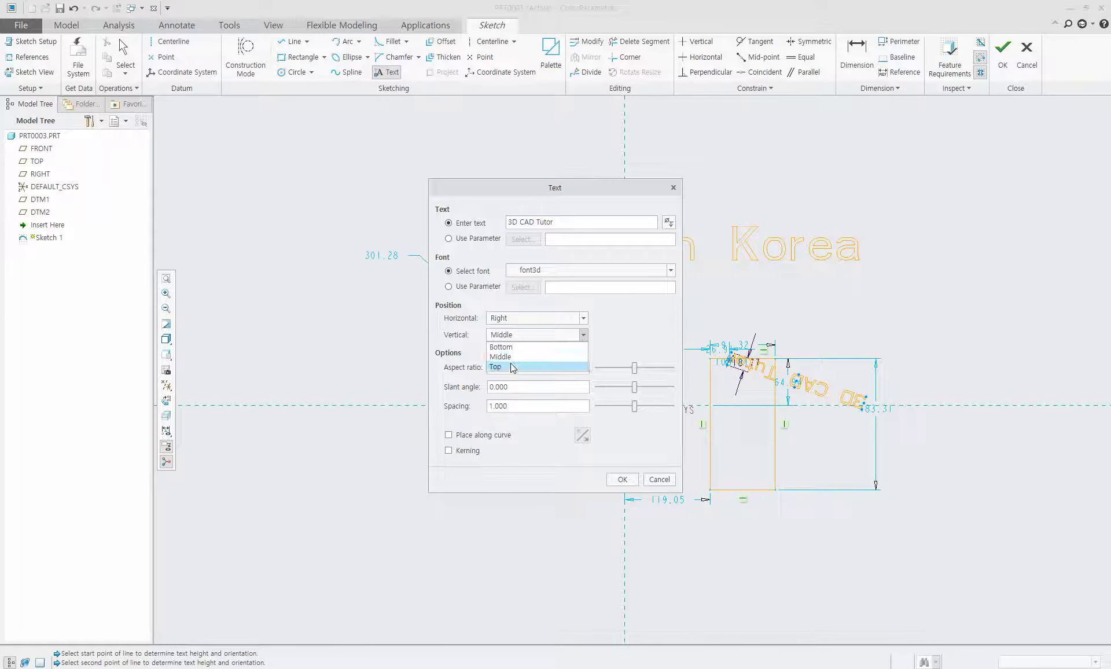
click(514, 365)
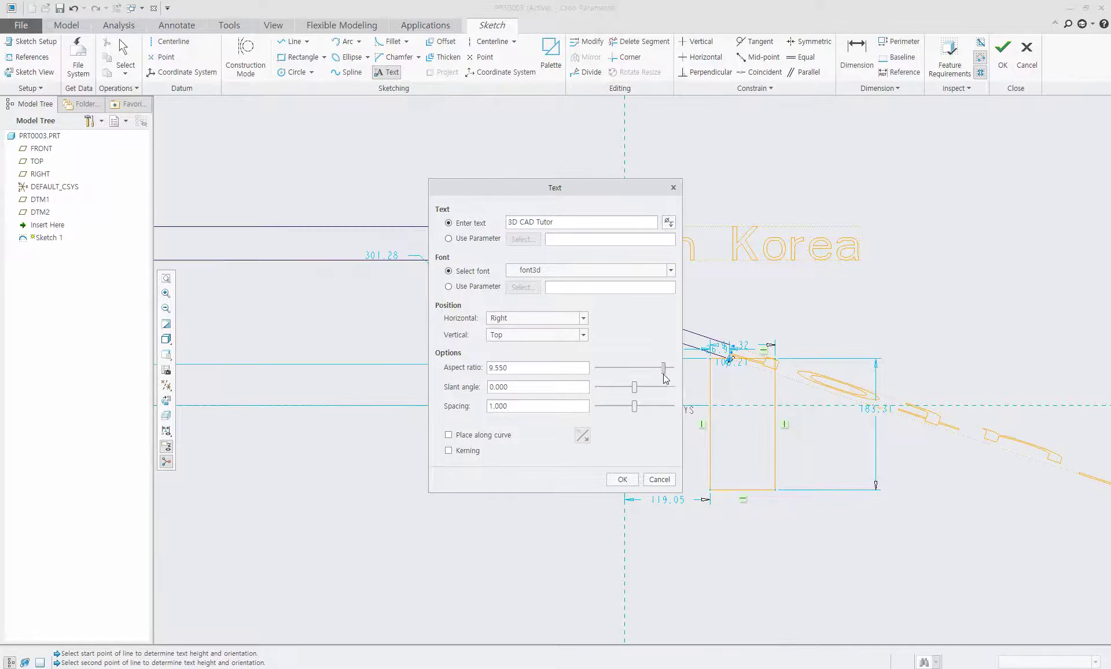
Set the text aspect ratio to 0.631, slant angle to -28 and spacing to 1.585.
mouse_move(663, 370)
mouse_down()
mouse_move(631, 371)
mouse_move(633, 380)
mouse_up()
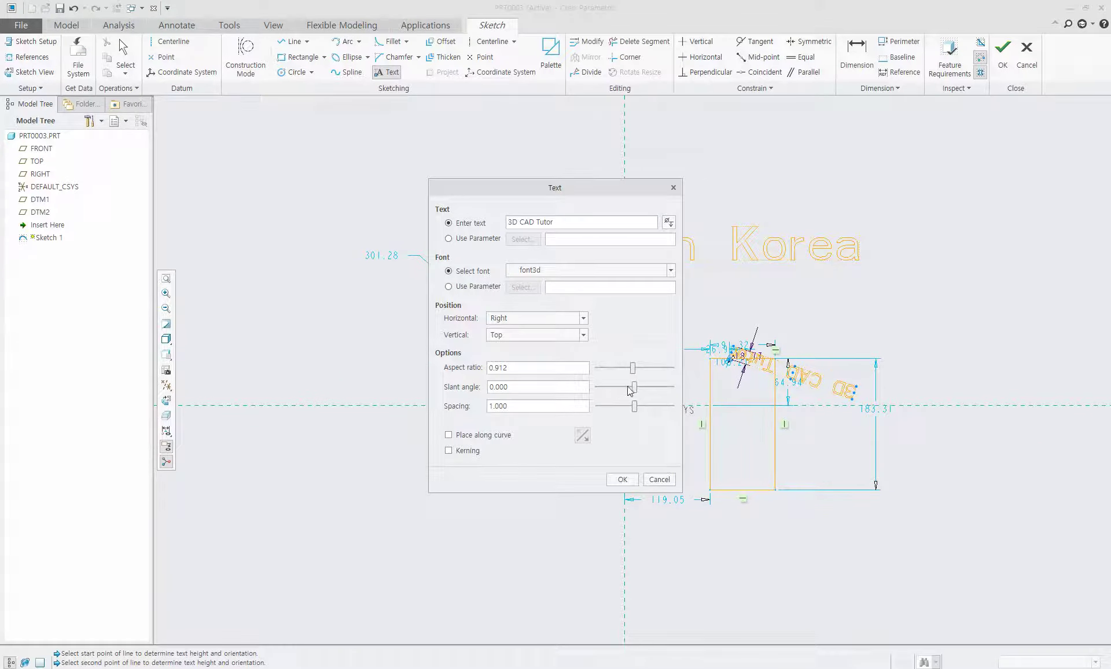
drag(633, 385, 618, 392)
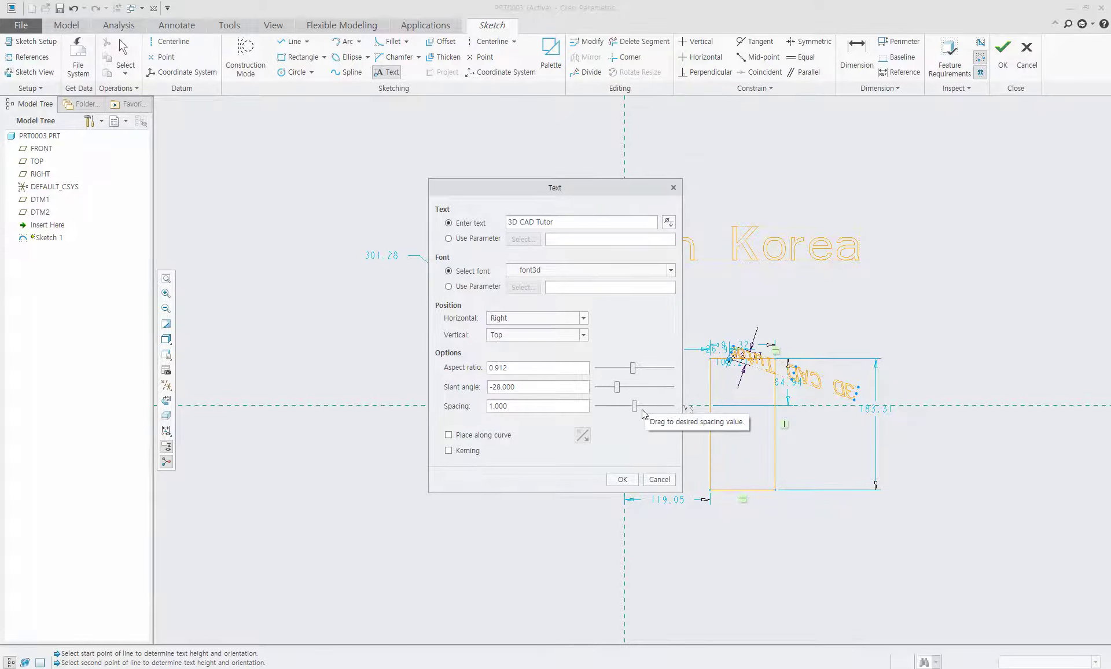
drag(636, 406, 640, 419)
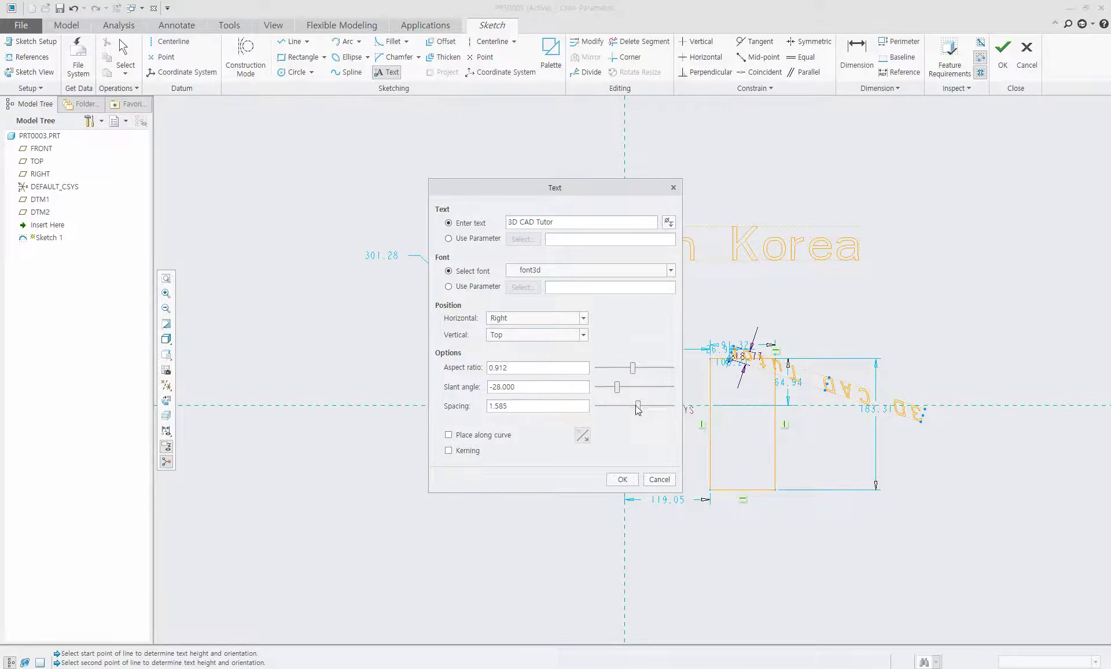
drag(635, 374, 627, 379)
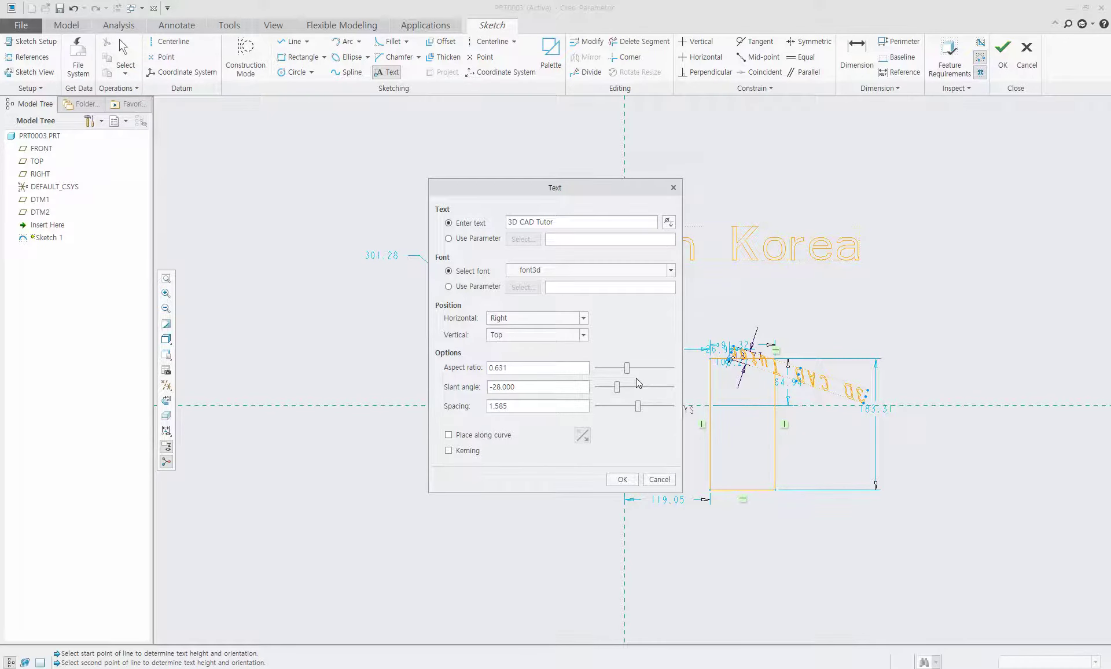
Finish the text, then add two points on the circle's arcs and two on the rectangle's bottom edge.
click(622, 479)
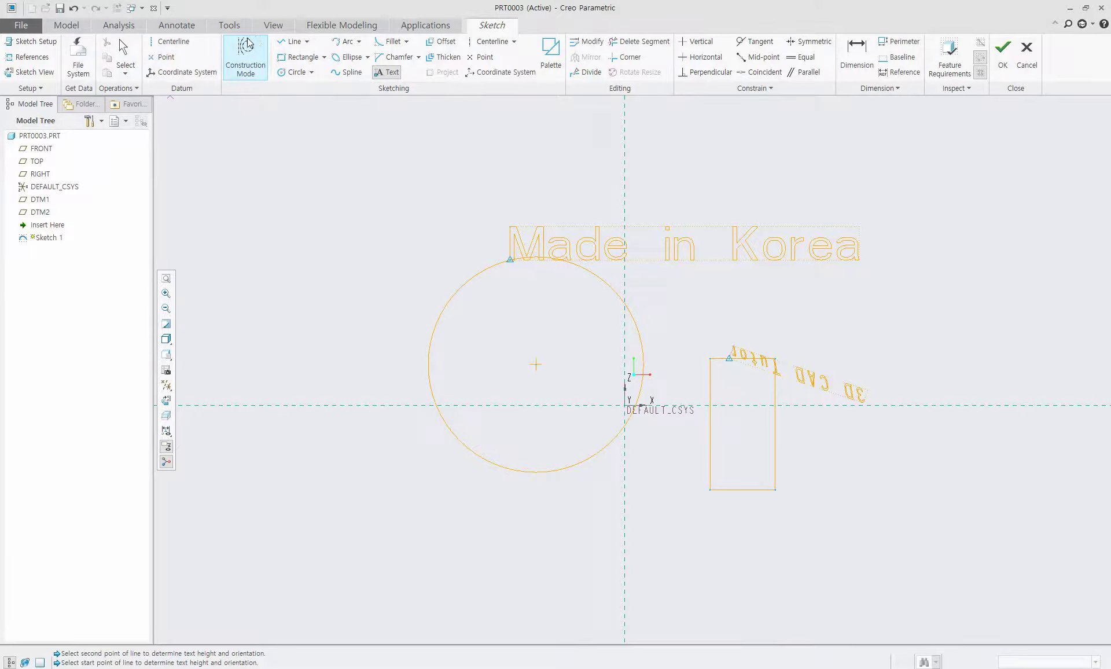
click(167, 59)
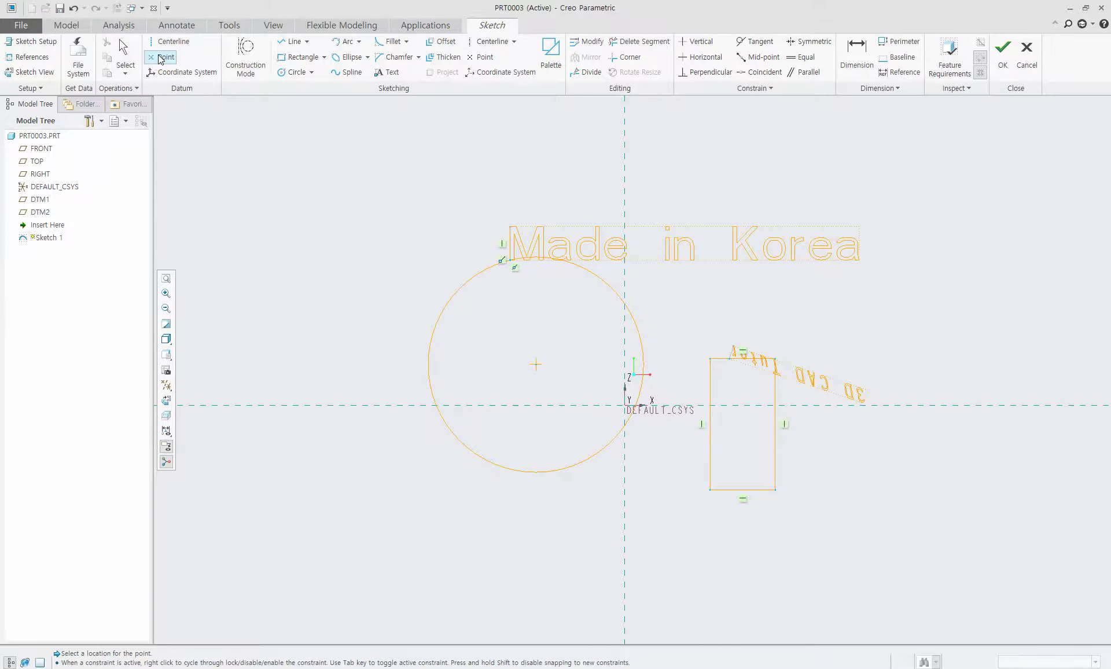
click(457, 302)
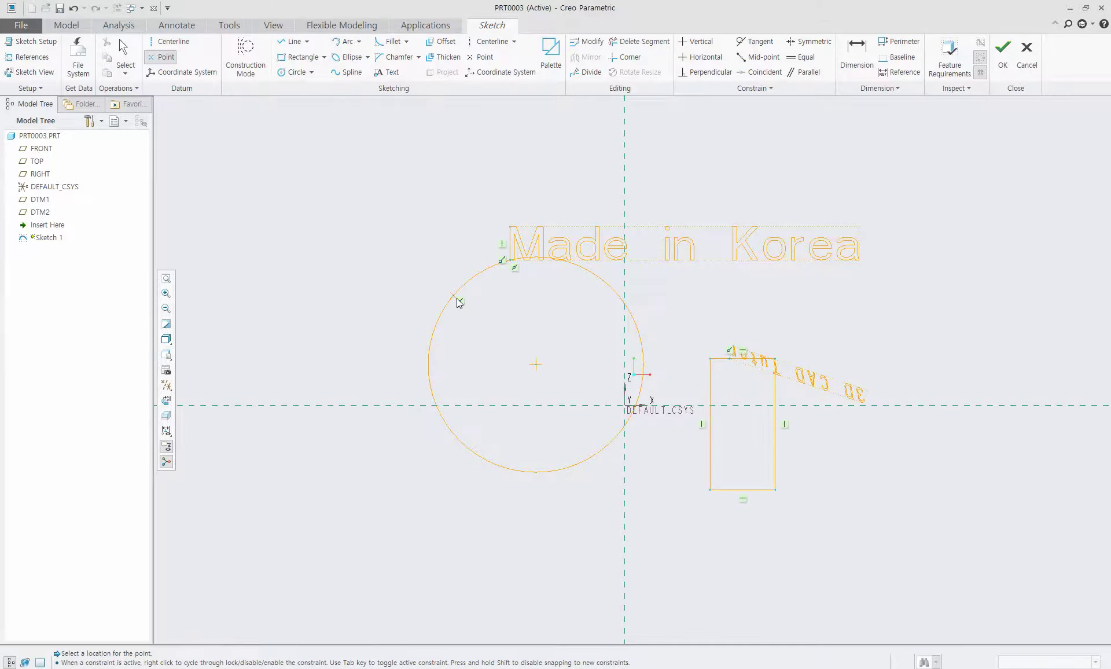
click(597, 461)
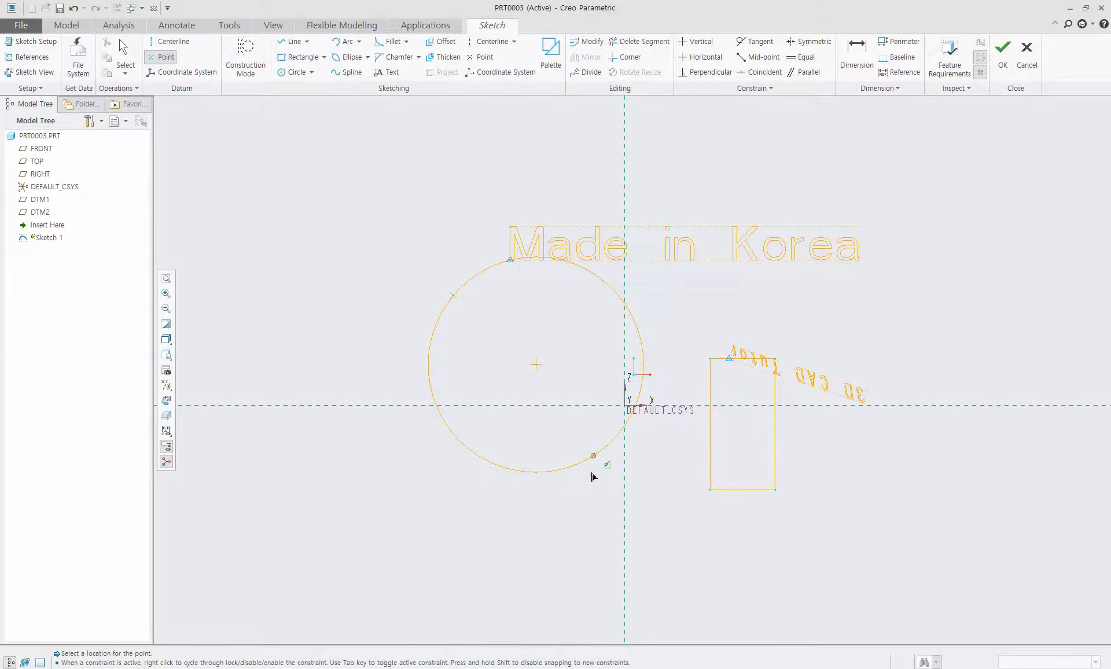
scroll(730, 496, up, 3)
click(722, 478)
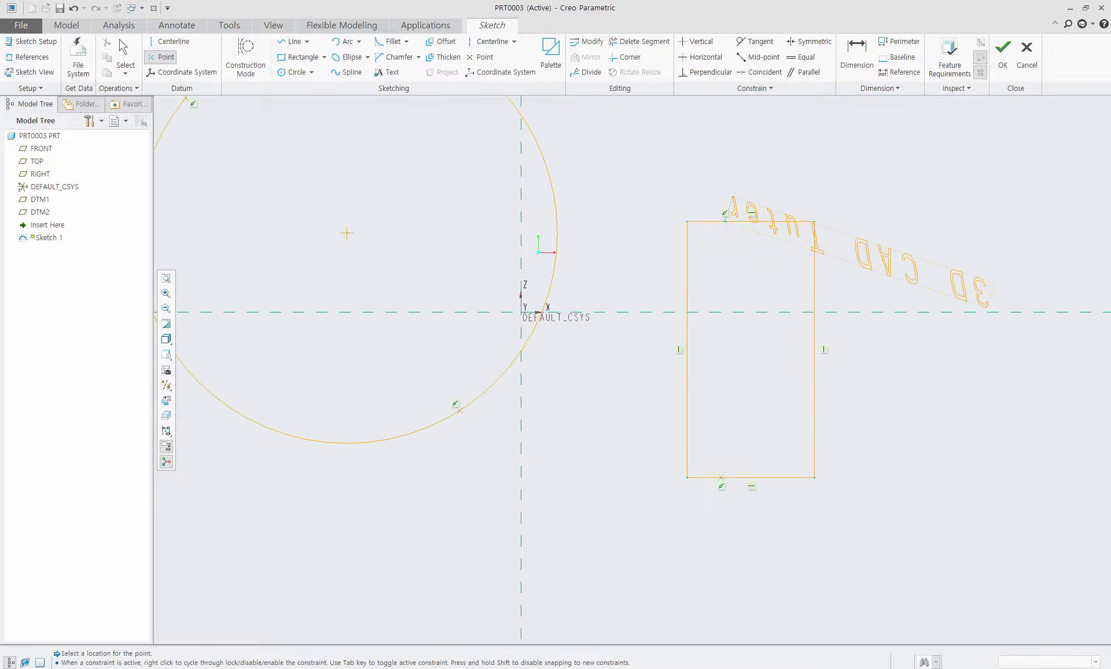
click(778, 486)
scroll(699, 533, down, 3)
Dimension the rectangle's bottom edge to a width of 90.
middle_click(620, 250)
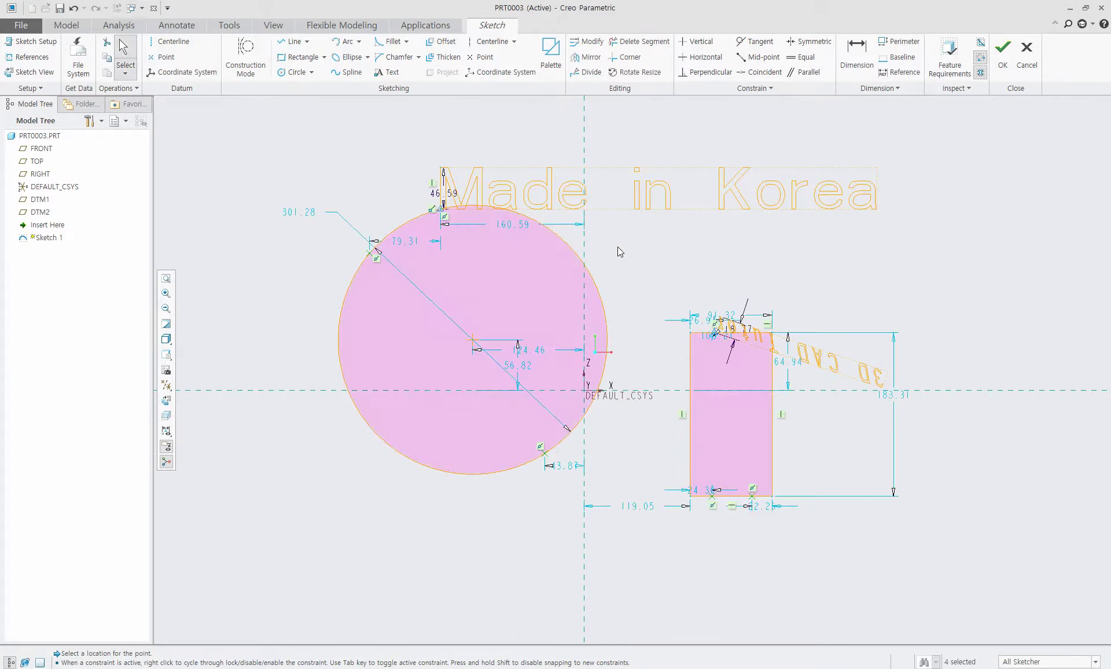
scroll(771, 553, up, 4)
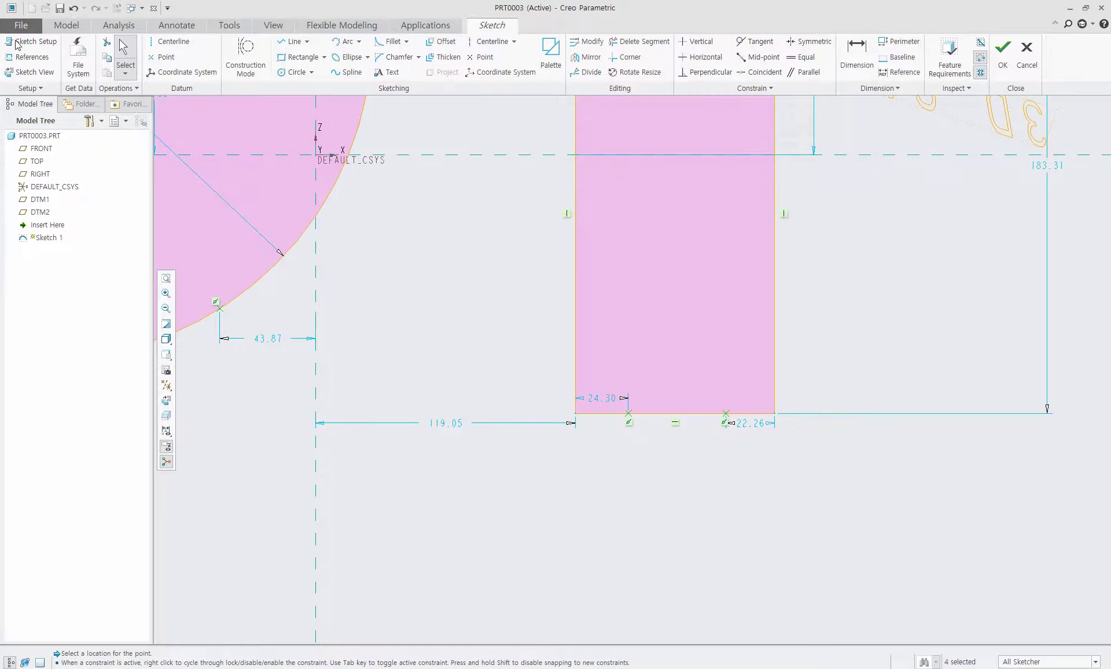
click(856, 55)
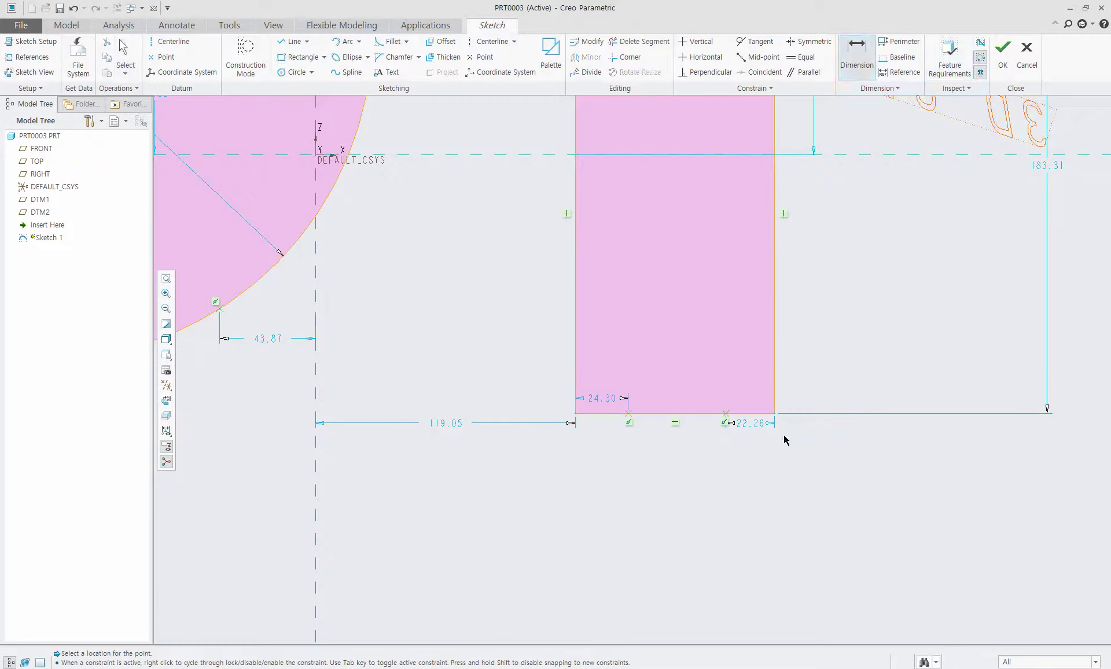
click(695, 414)
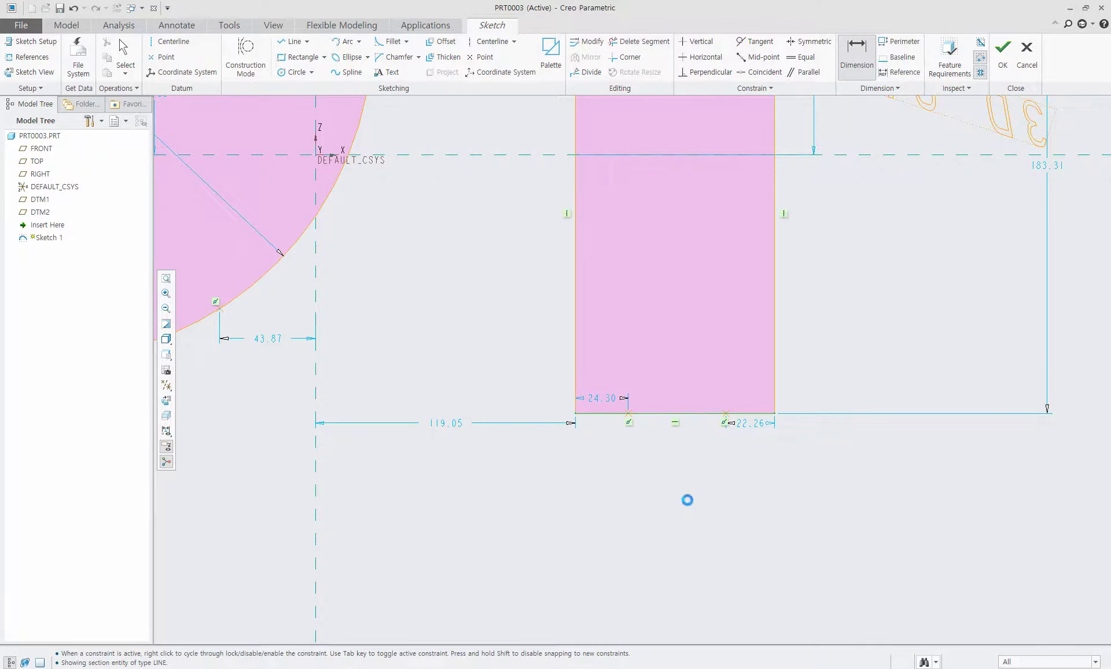
middle_click(687, 500)
text(90)
key(Return)
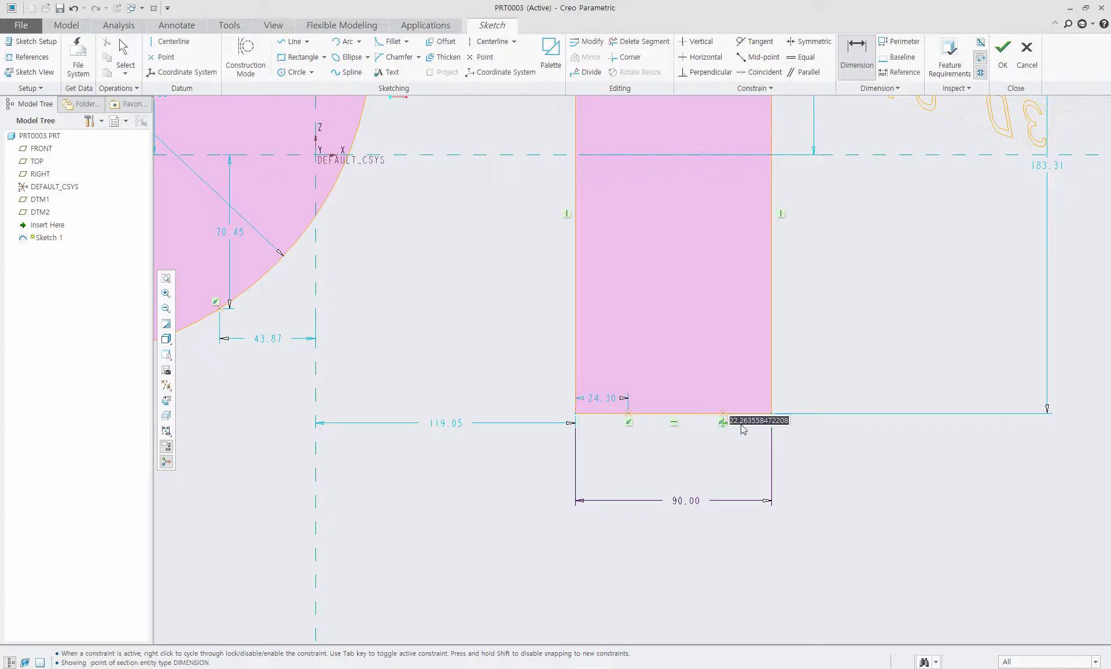
Set the bottom-edge points to 20 from the right corner and 19.90 from the left.
text(20)
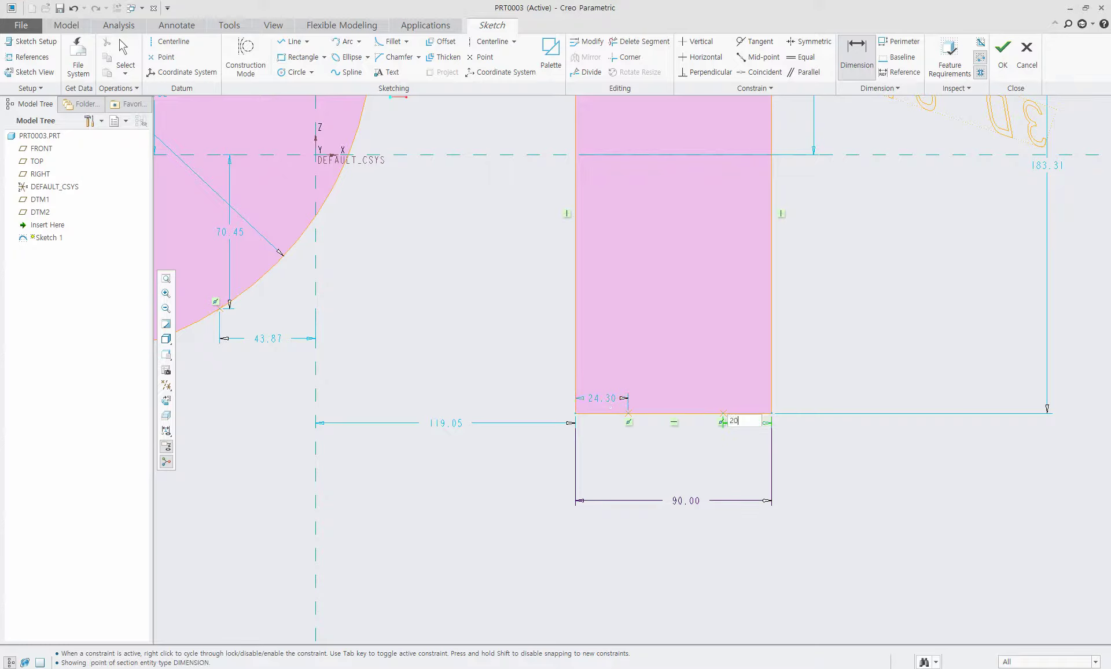
key(Return)
double_click(596, 399)
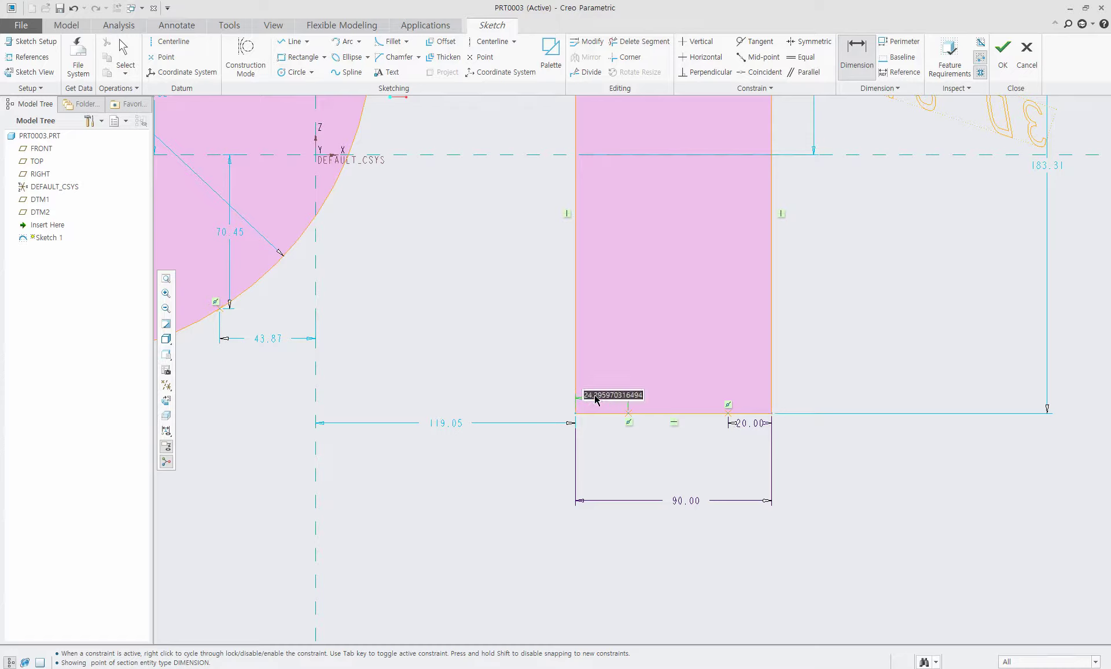
text(19.9)
key(Return)
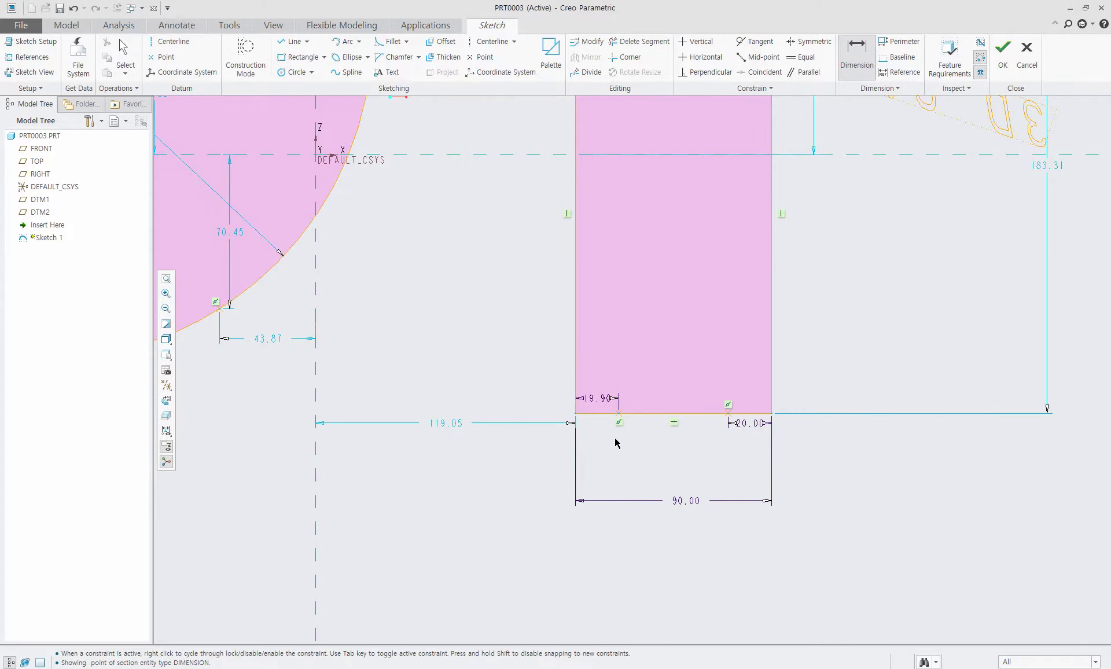
scroll(616, 443, up, 1)
scroll(622, 440, up, 2)
scroll(627, 443, down, 1)
scroll(625, 435, down, 1)
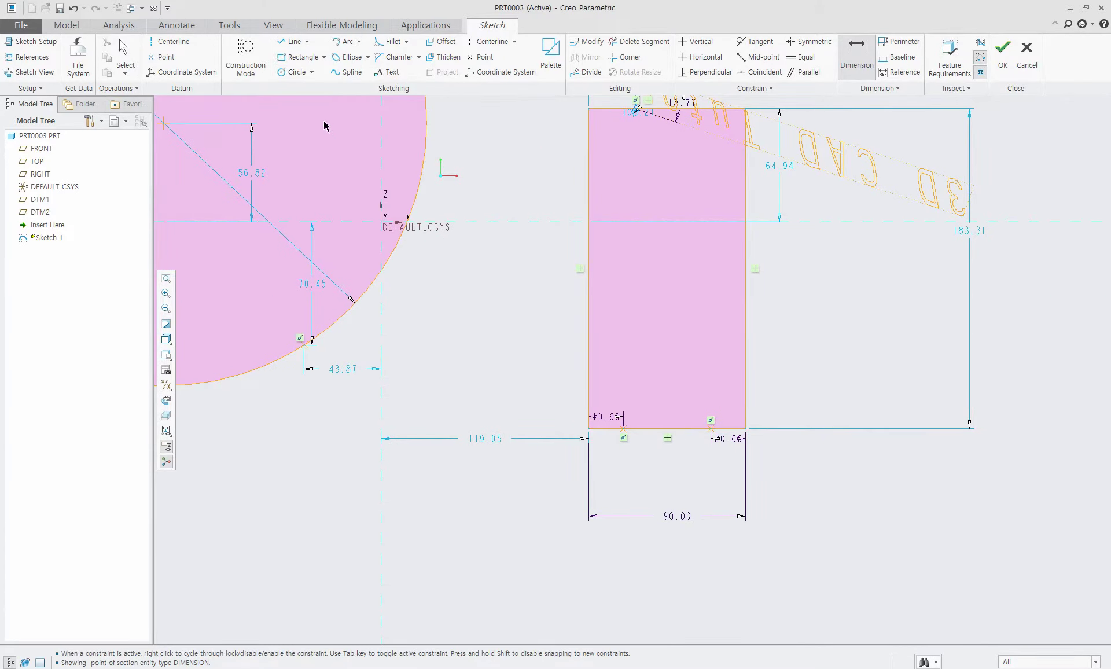
Draw a line chain from the left bottom-edge point up to the left edge, then down to the right bottom-edge point.
click(288, 41)
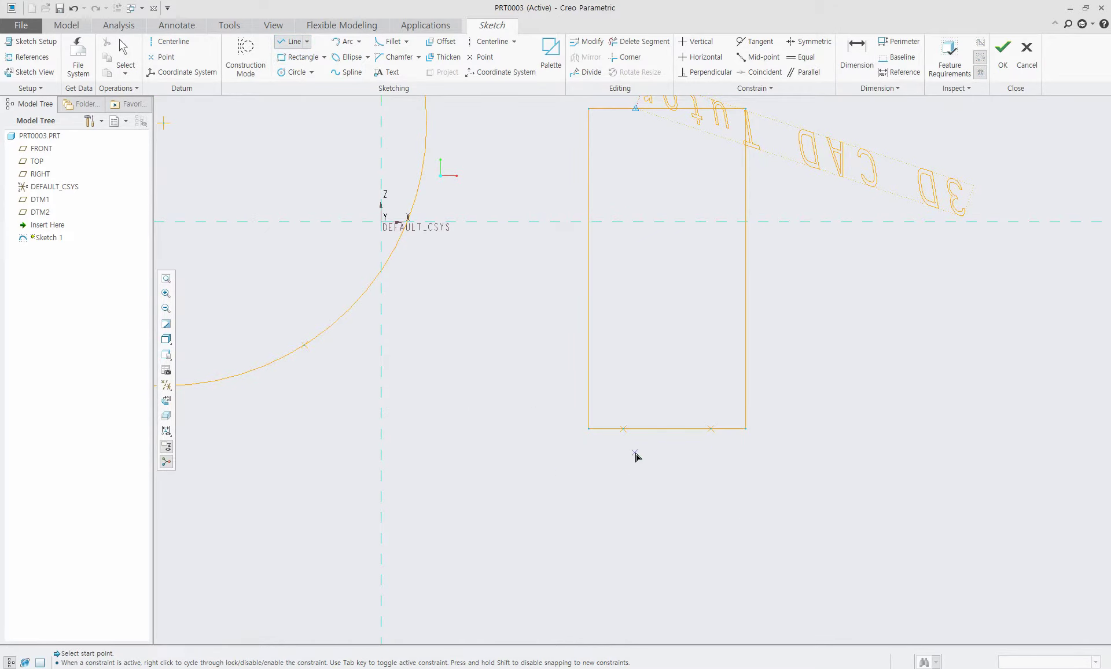
click(623, 428)
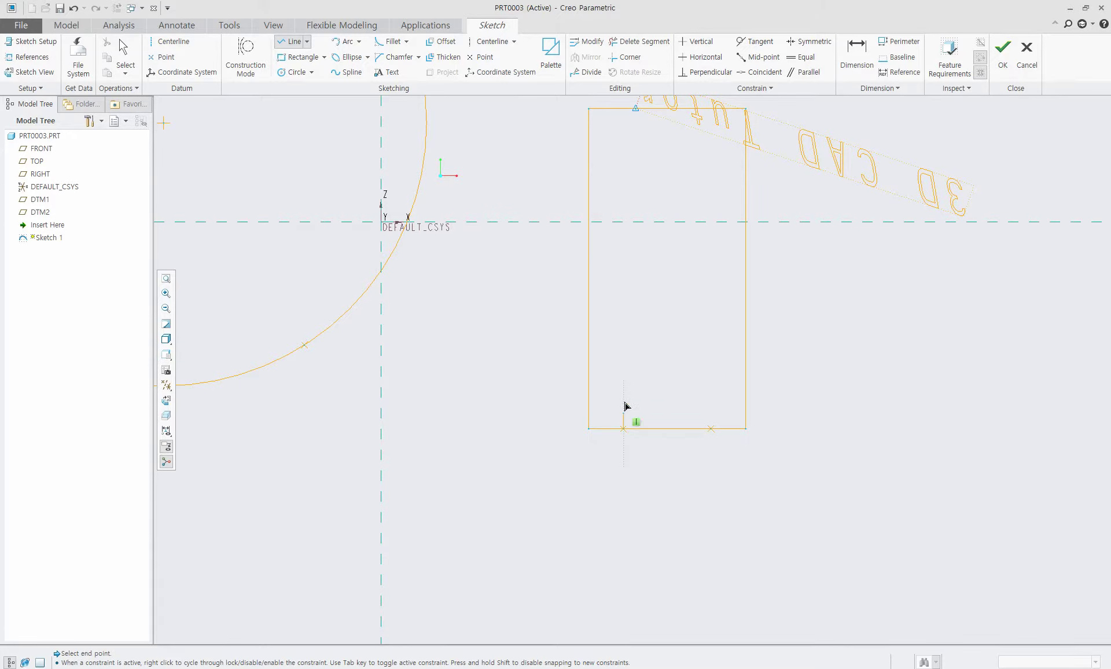
click(589, 309)
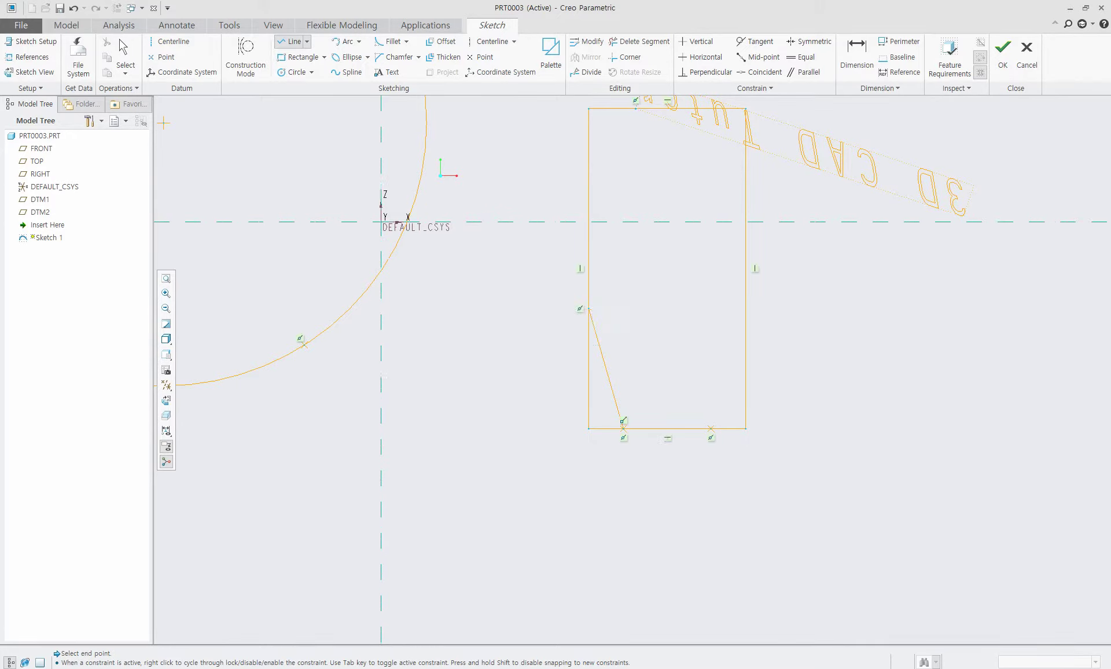
click(708, 432)
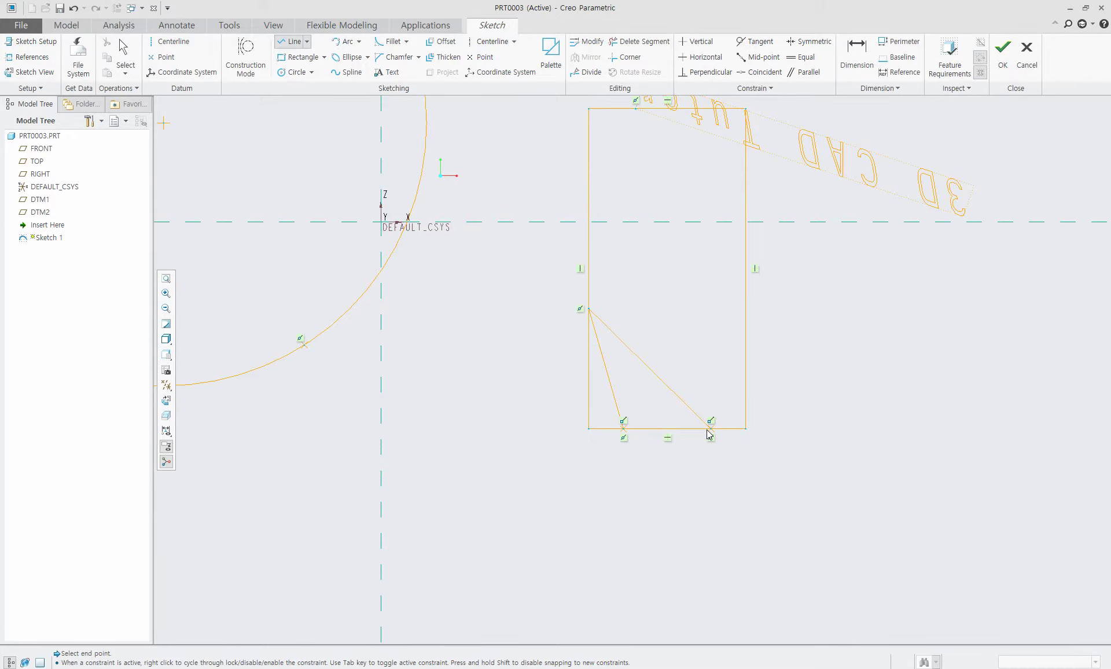
middle_click(665, 307)
scroll(521, 359, down, 2)
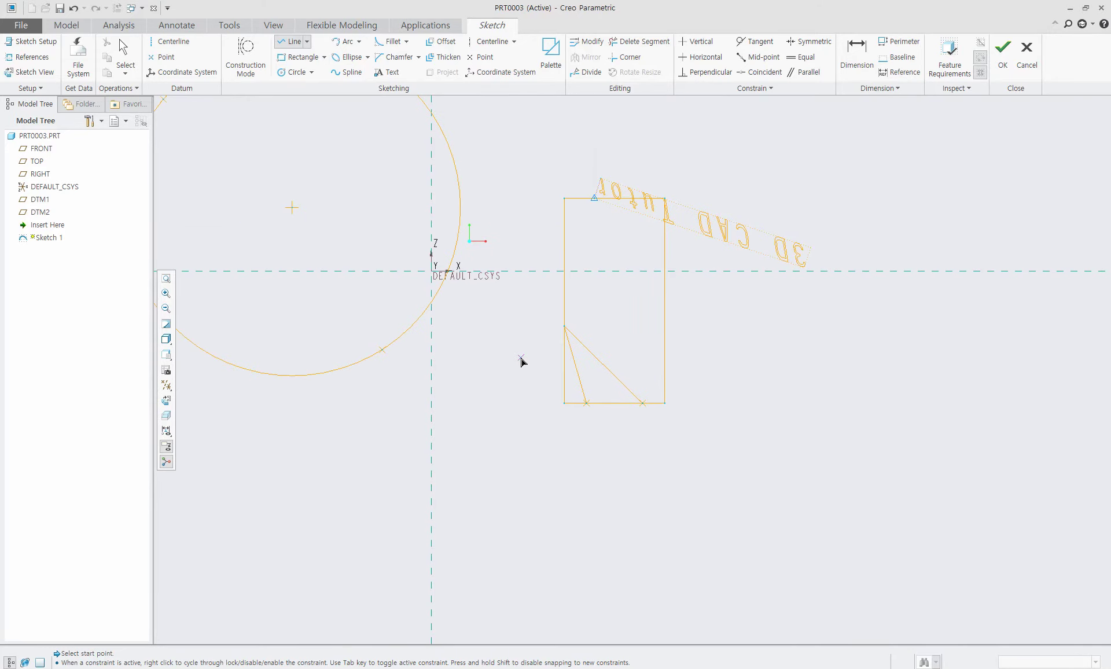